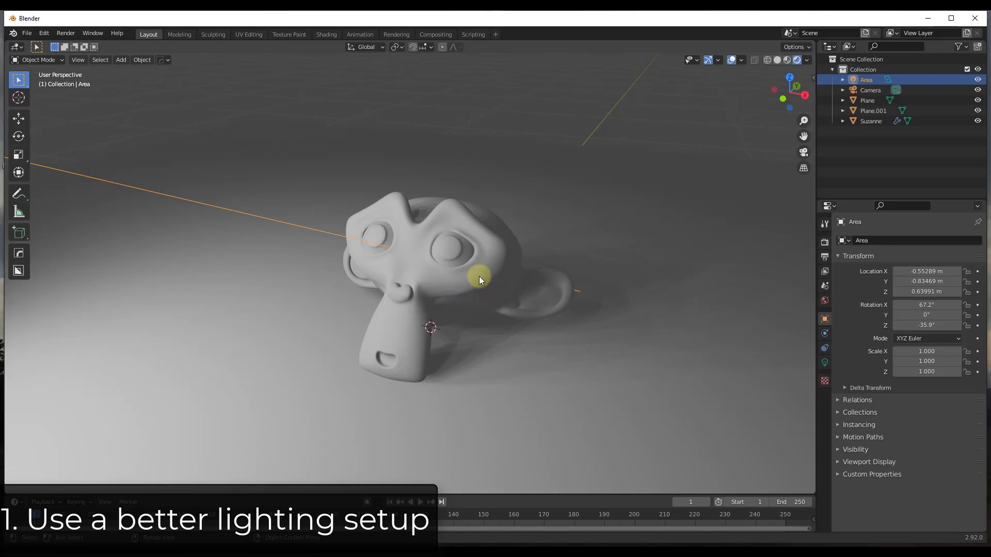
Step: Orbit the Suzanne view slightly, then bring up the Wikipedia three-point lighting article in Chrome
middle_drag(497, 277, 424, 256)
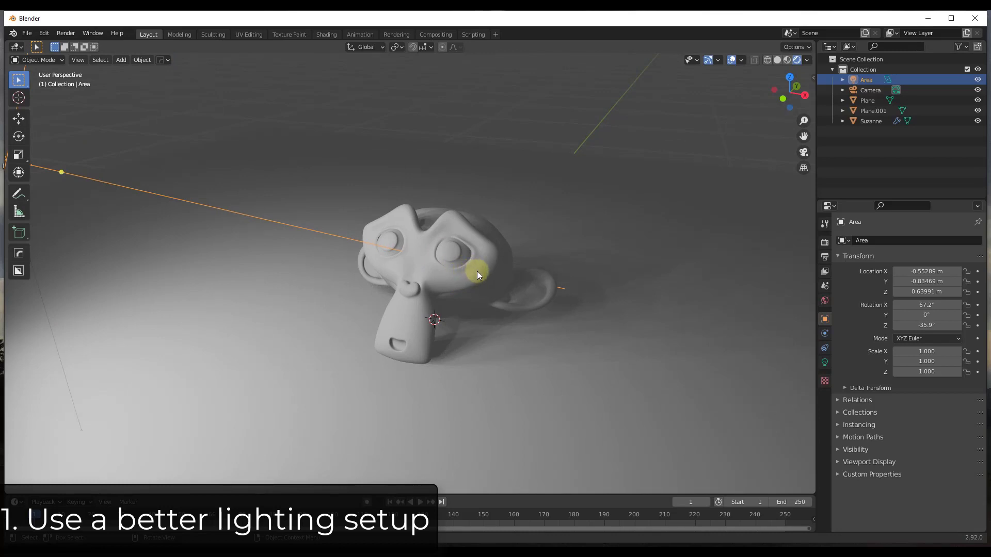
click(715, 546)
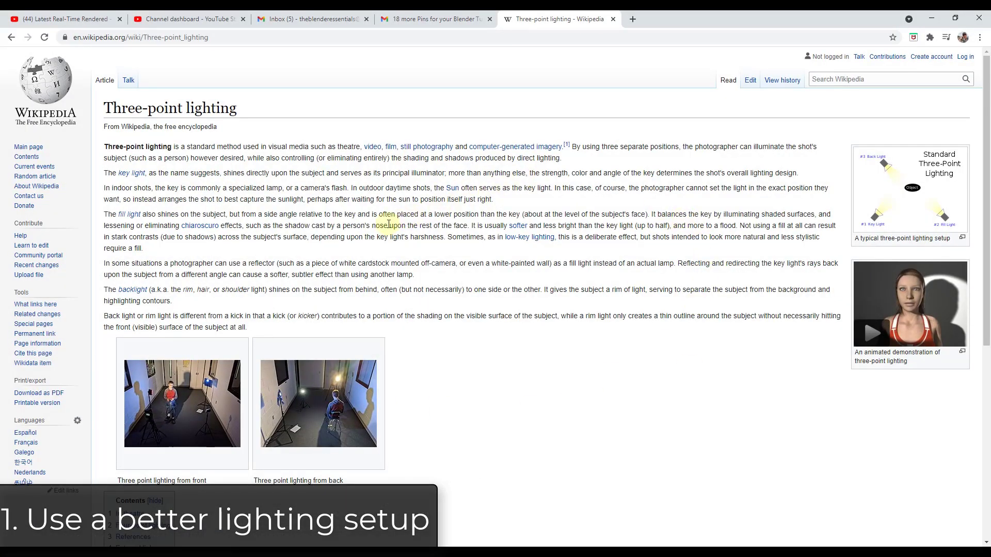
Step: View the Standard Three-Point Lighting diagram enlarged, then close it
click(923, 198)
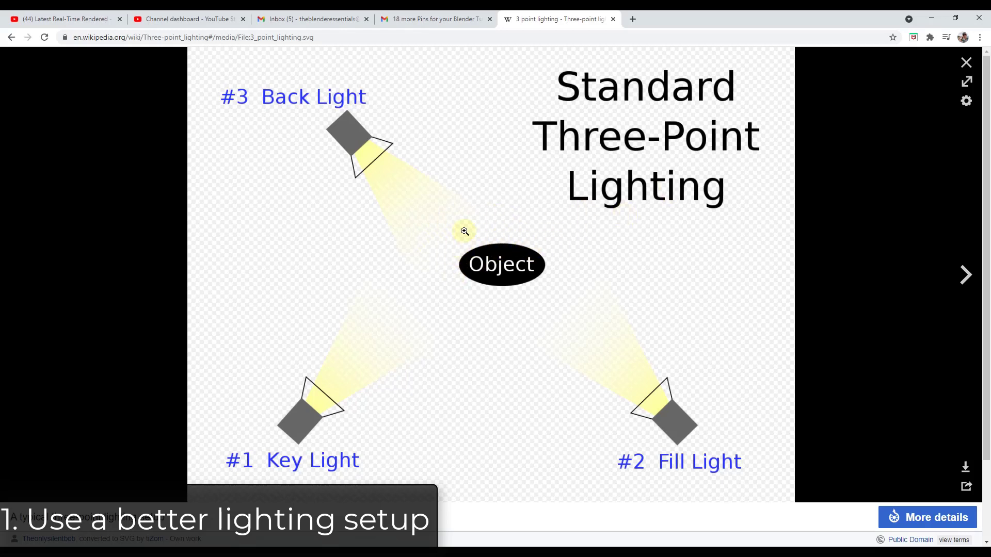
click(966, 60)
Step: Duplicate the area light in top view and place the copy, lowered, opposite the key light
click(932, 18)
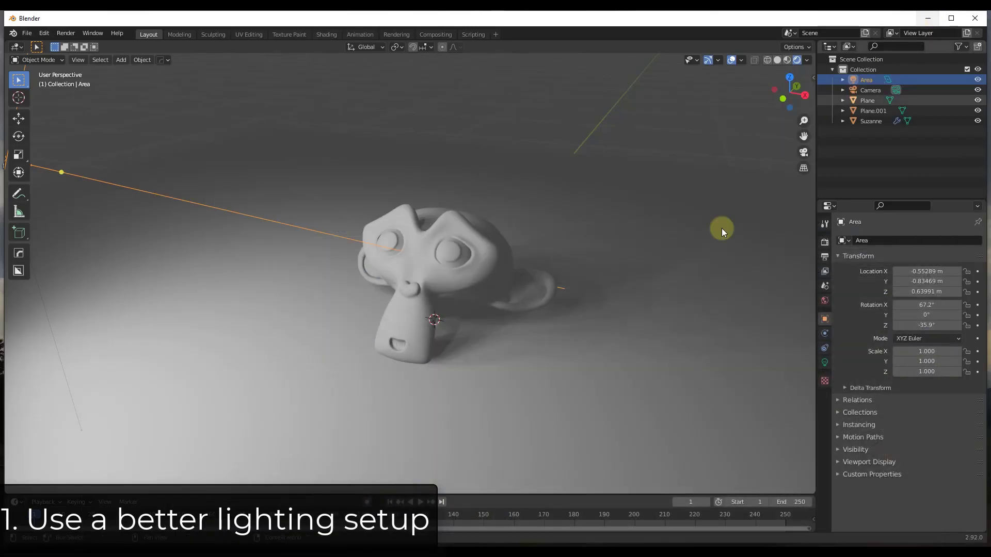
scroll(450, 301, down, 3)
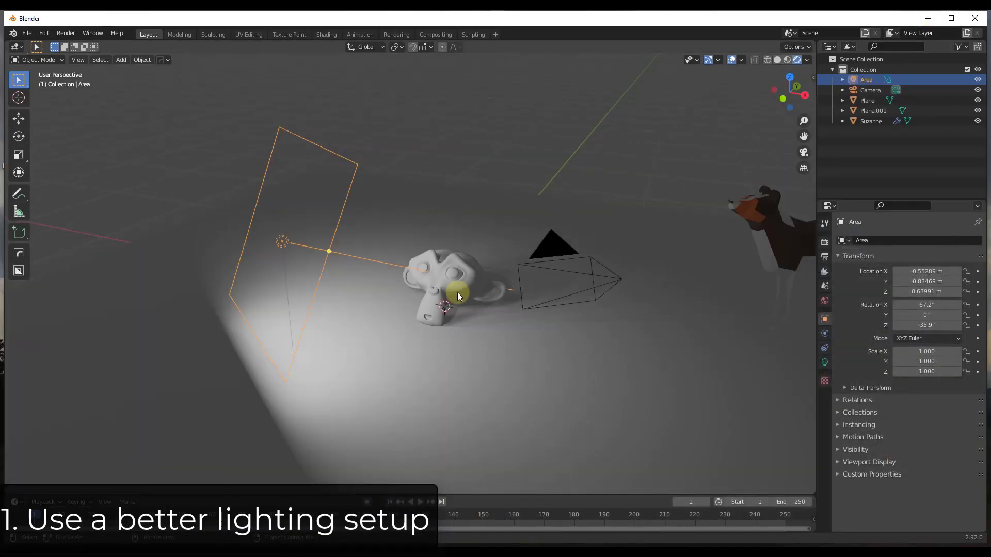
click(789, 77)
key(shift+d)
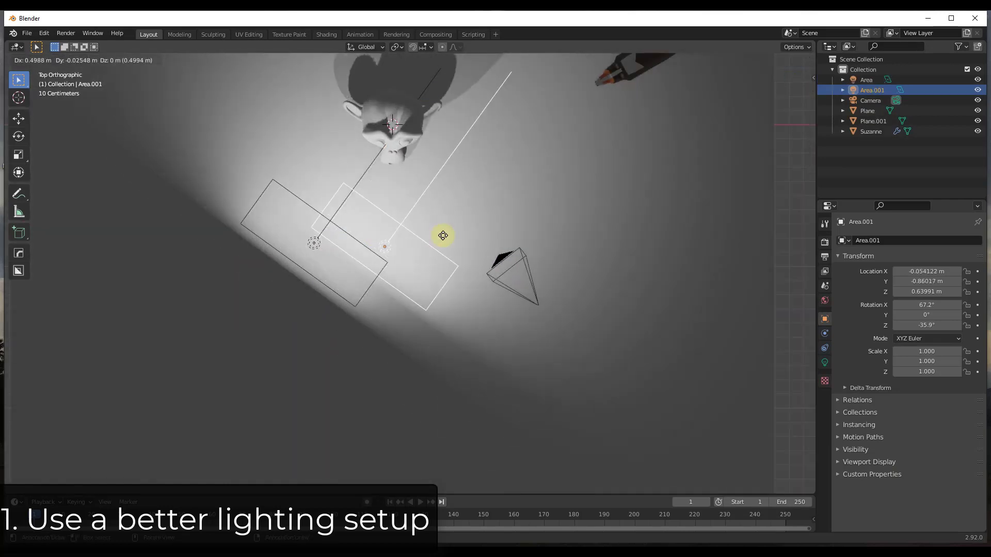
click(546, 219)
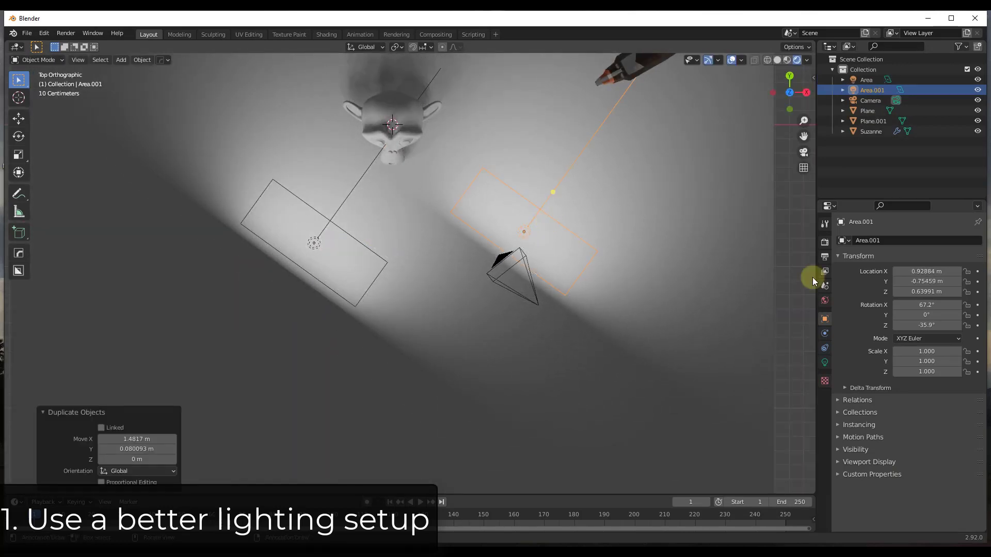
middle_drag(376, 303, 379, 271)
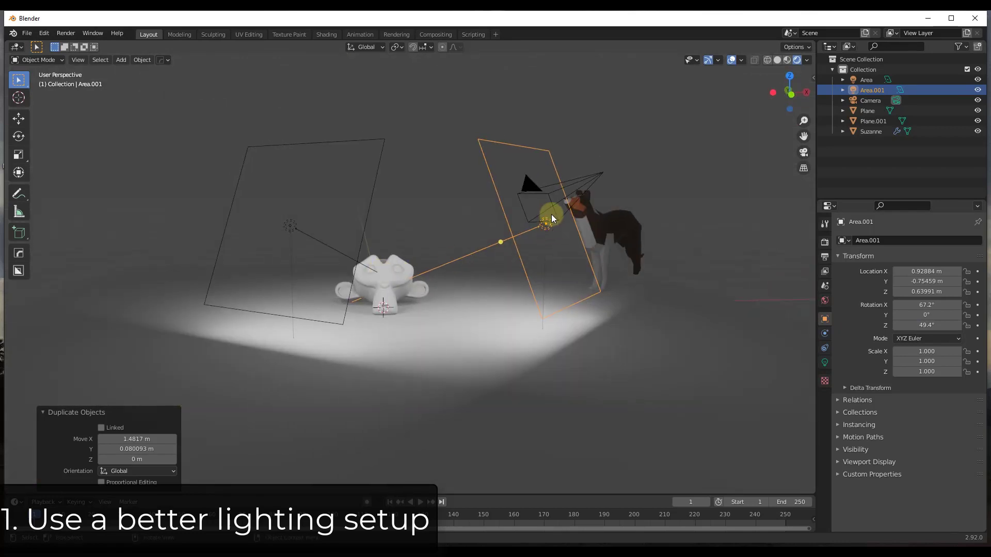
key(g)
key(z)
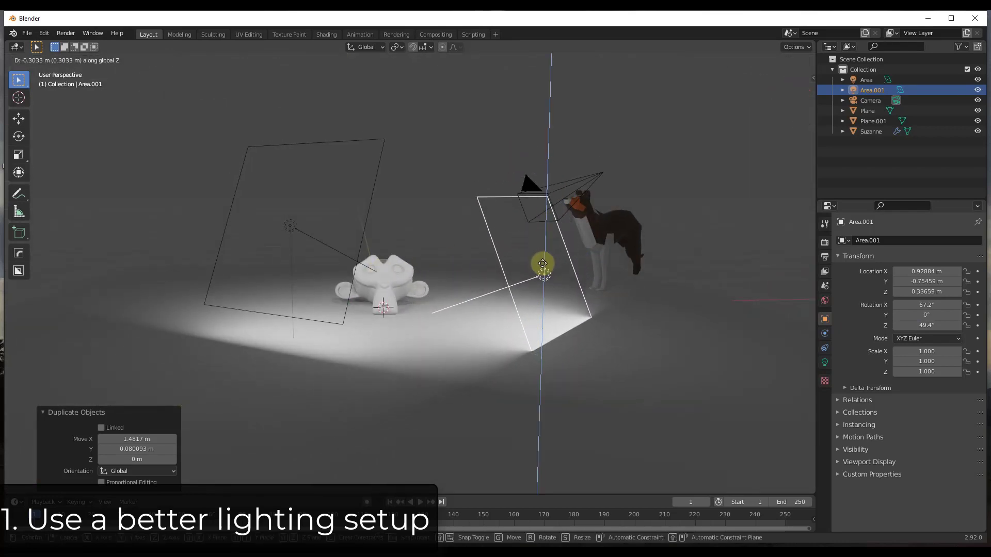
click(542, 265)
Step: Tilt the fill light toward Suzanne, scale it to 0.442 and set its power to 4.9 W
drag(928, 305, 22, 303)
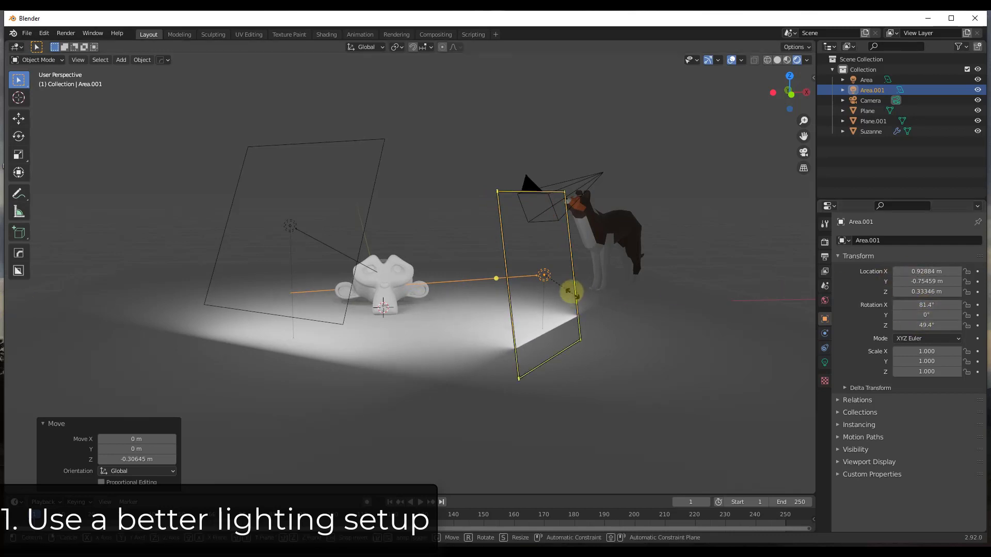
drag(569, 292, 556, 284)
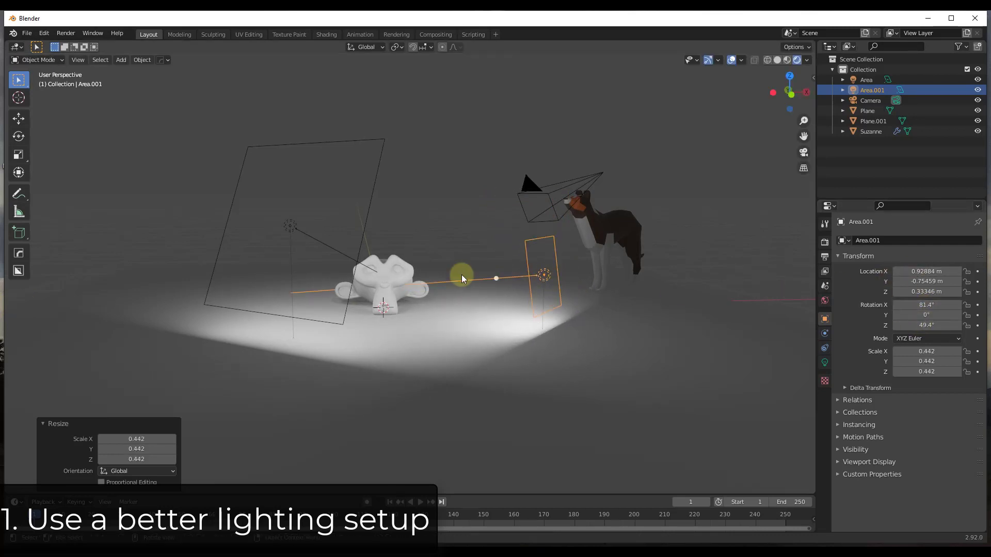
middle_drag(461, 274, 467, 246)
scroll(472, 279, down, 3)
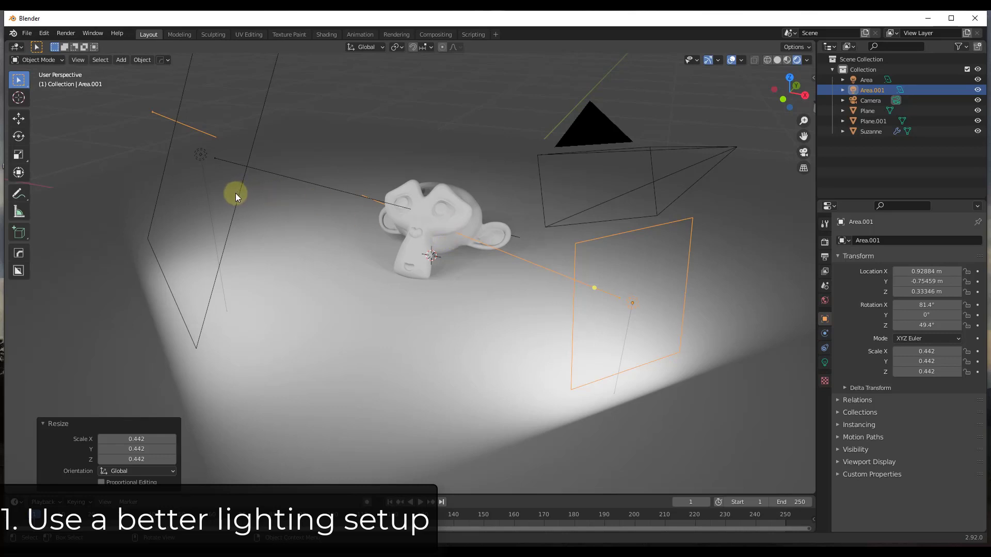
click(824, 363)
mouse_move(939, 308)
mouse_down()
mouse_move(908, 308)
mouse_move(920, 308)
mouse_up()
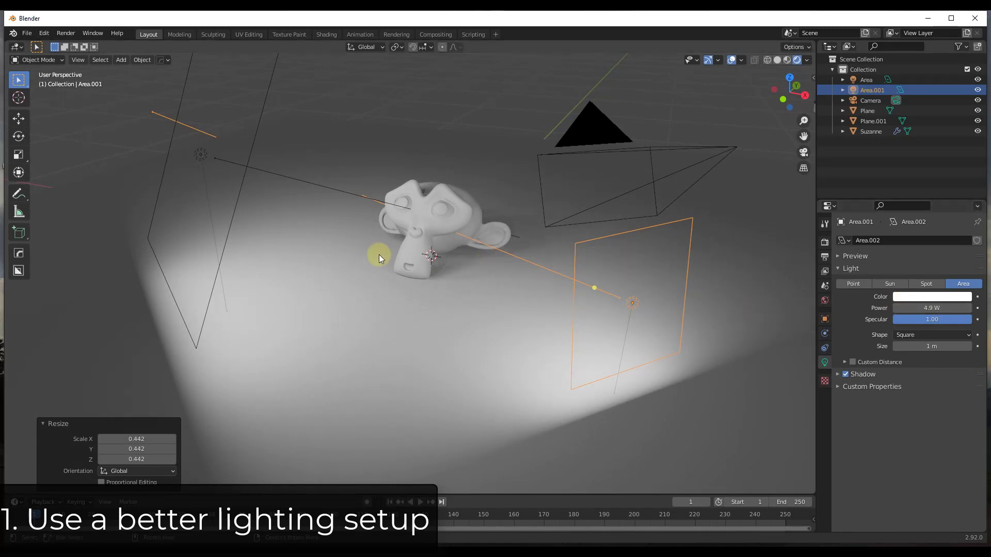
middle_drag(419, 235, 430, 229)
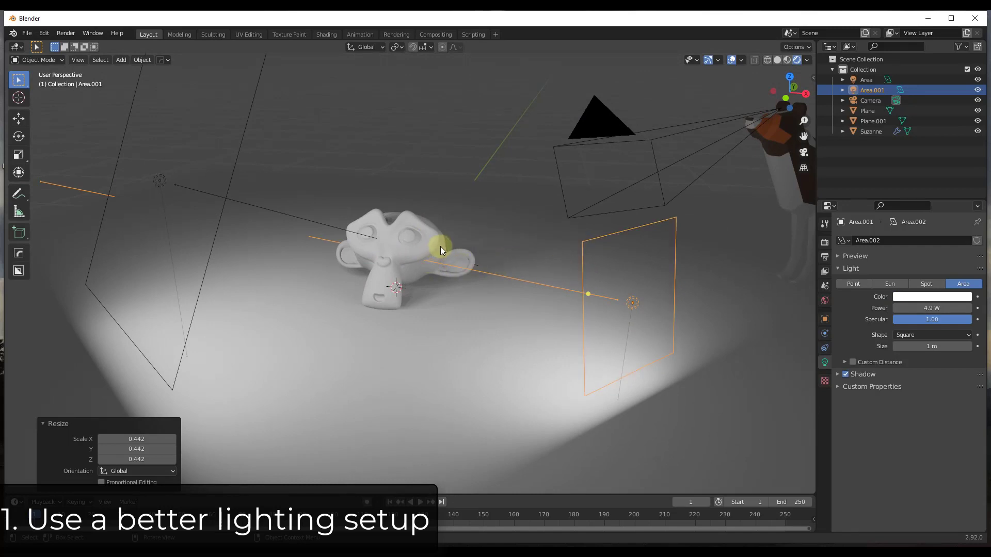
Step: Duplicate the fill light and position the copy behind Suzanne, rotated 229° to face her
click(790, 76)
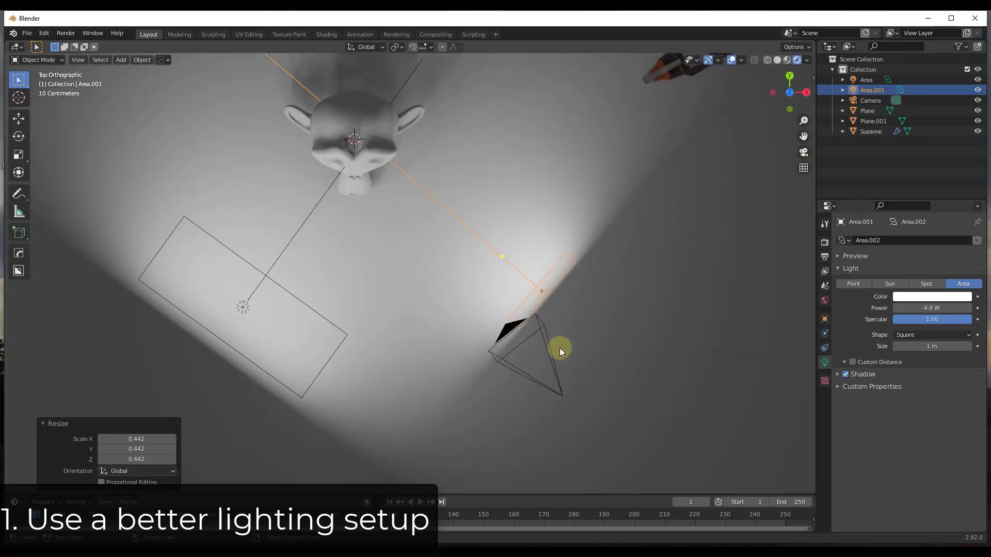
key(shift+d)
click(230, 88)
scroll(420, 257, down, 4)
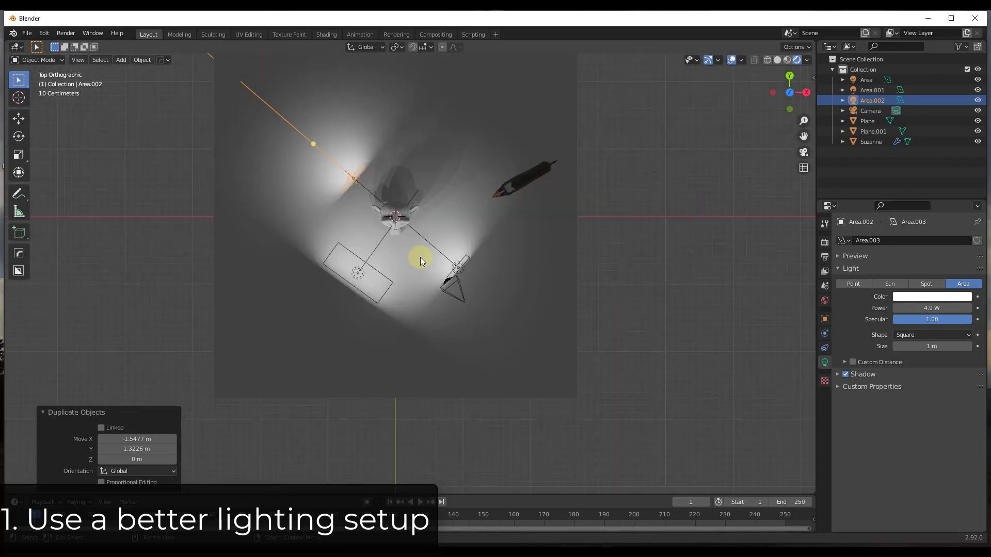
click(825, 319)
key(g)
click(350, 181)
middle_drag(351, 181, 367, 243)
Step: Scale the back light down to 0.296
key(s)
click(244, 143)
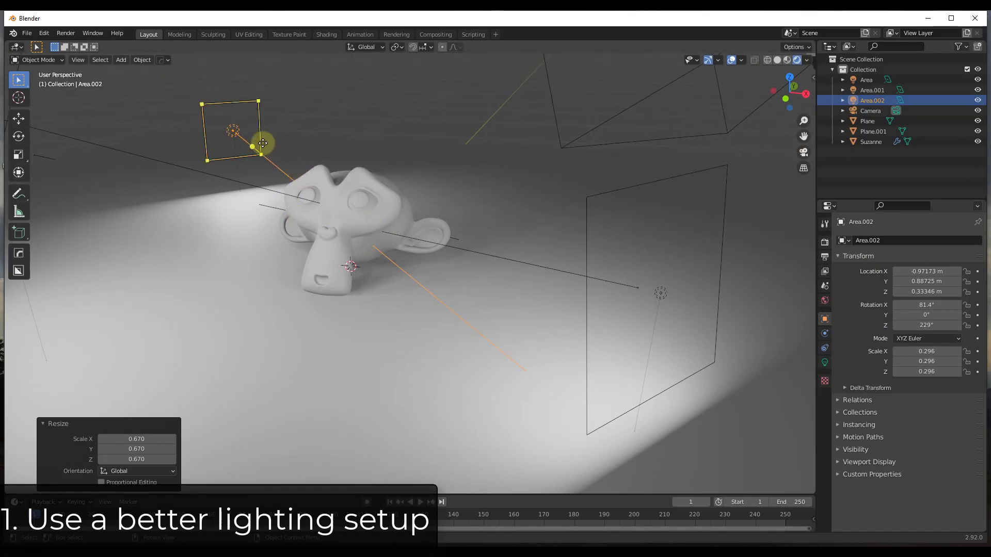
mouse_move(332, 246)
middle_down()
mouse_move(287, 237)
mouse_move(365, 212)
mouse_move(393, 223)
middle_up()
scroll(393, 223, down, 3)
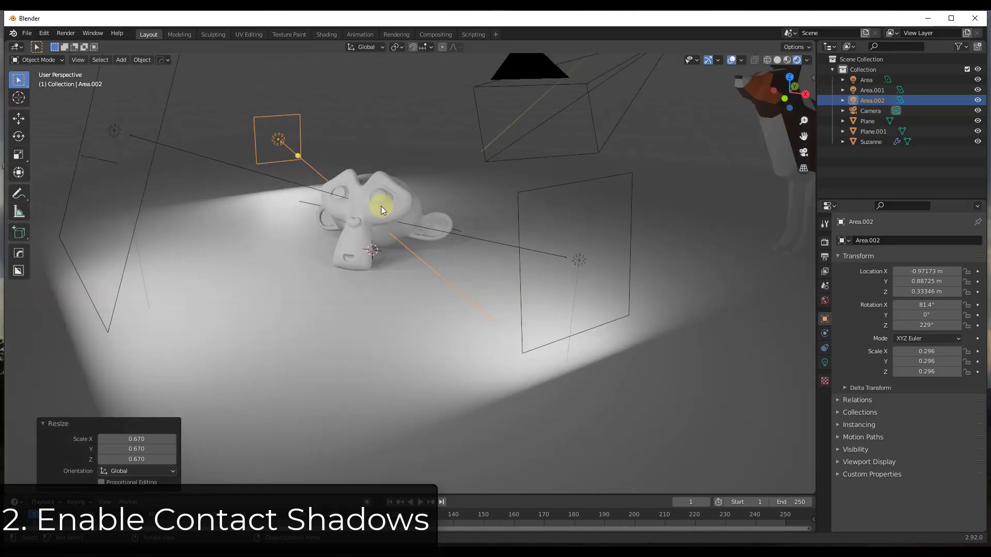
Step: Enable contact shadows on the key light, toggling them off and on to compare
click(150, 155)
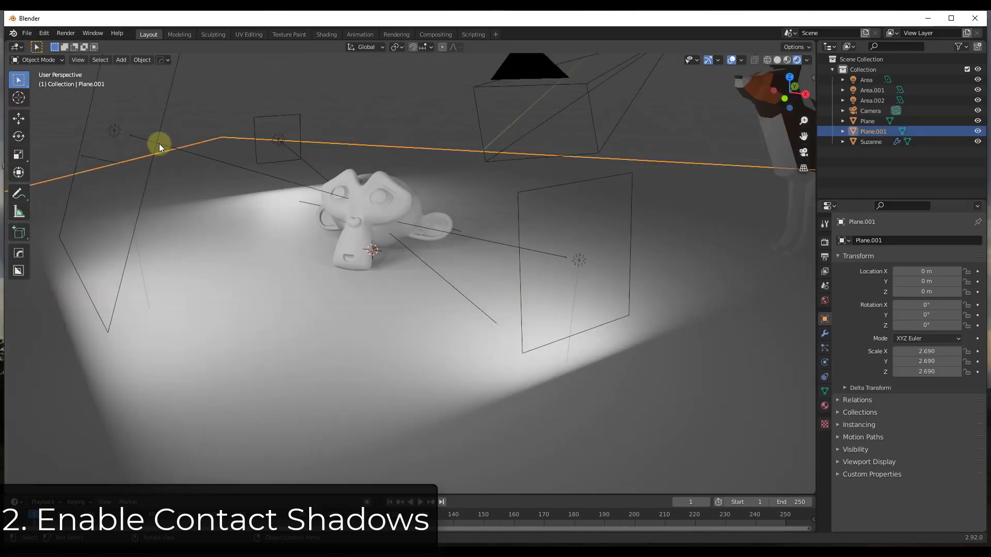
click(157, 142)
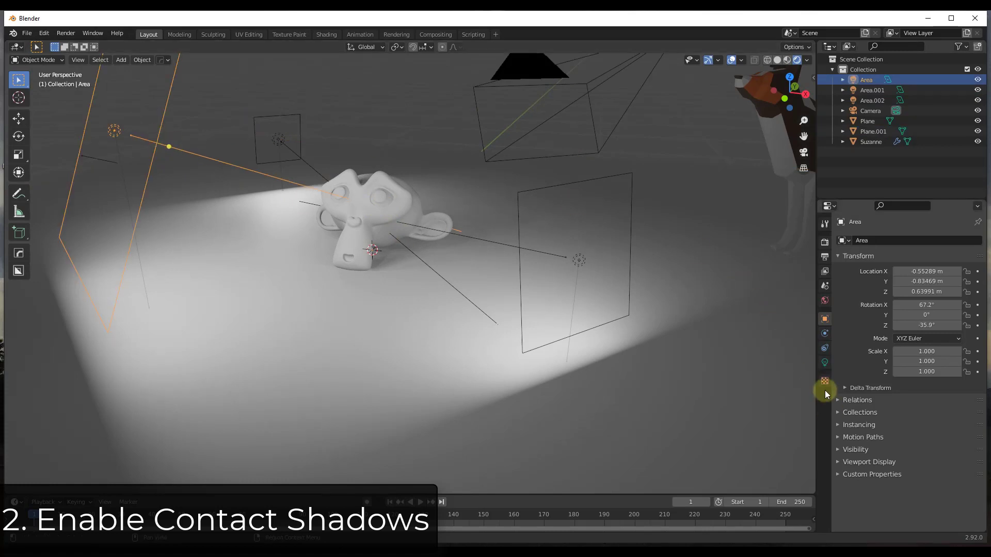
click(212, 148)
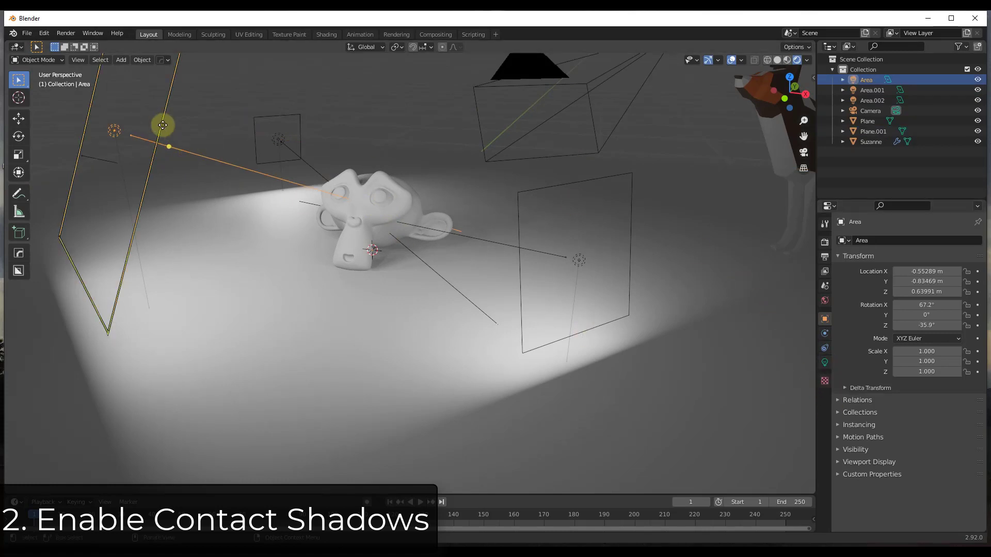
click(161, 126)
click(824, 362)
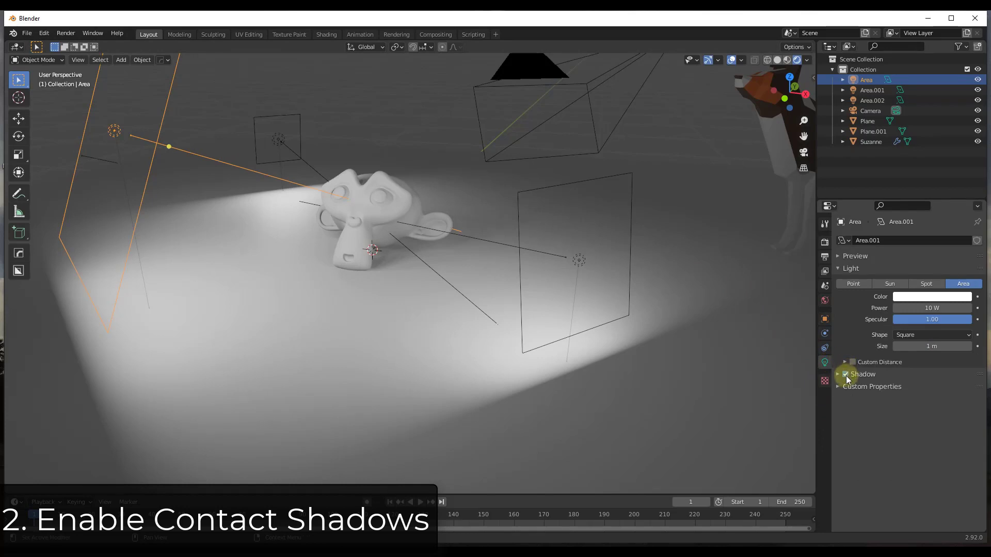
click(839, 374)
click(853, 417)
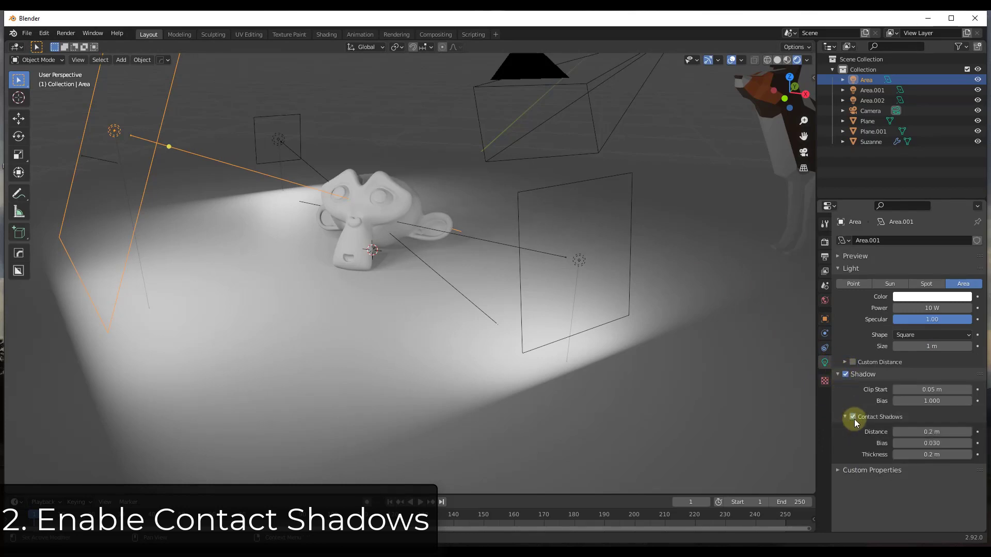
click(853, 418)
click(852, 418)
scroll(361, 204, up, 3)
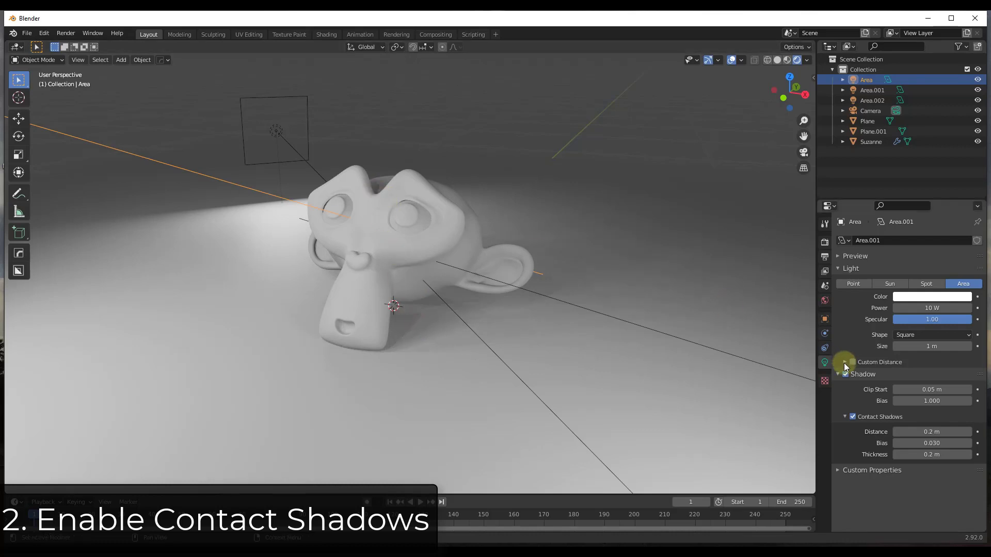
click(852, 417)
click(852, 417)
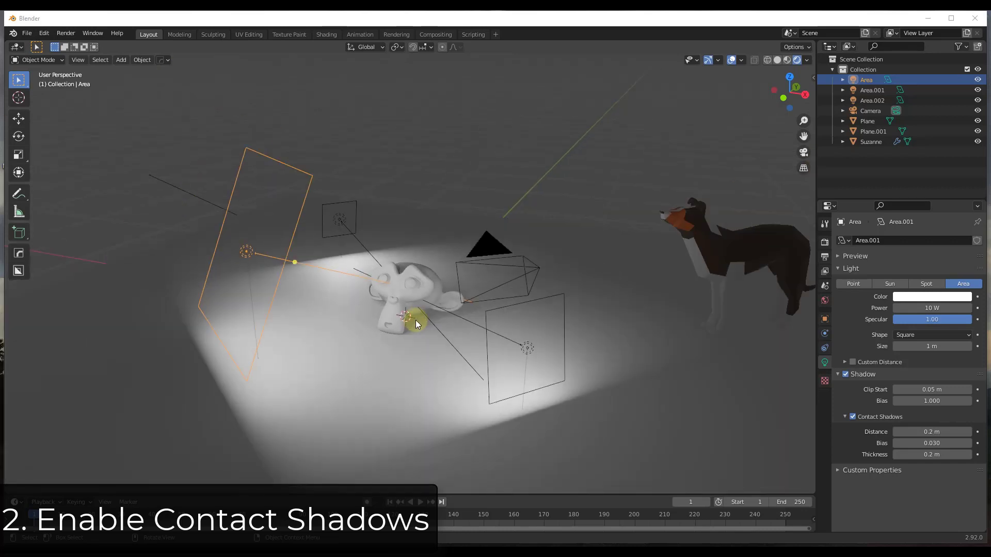
Step: Enable contact shadows (0.2 m distance, 0.030 bias, 0.2 m thickness) on the fill and back lights
click(486, 317)
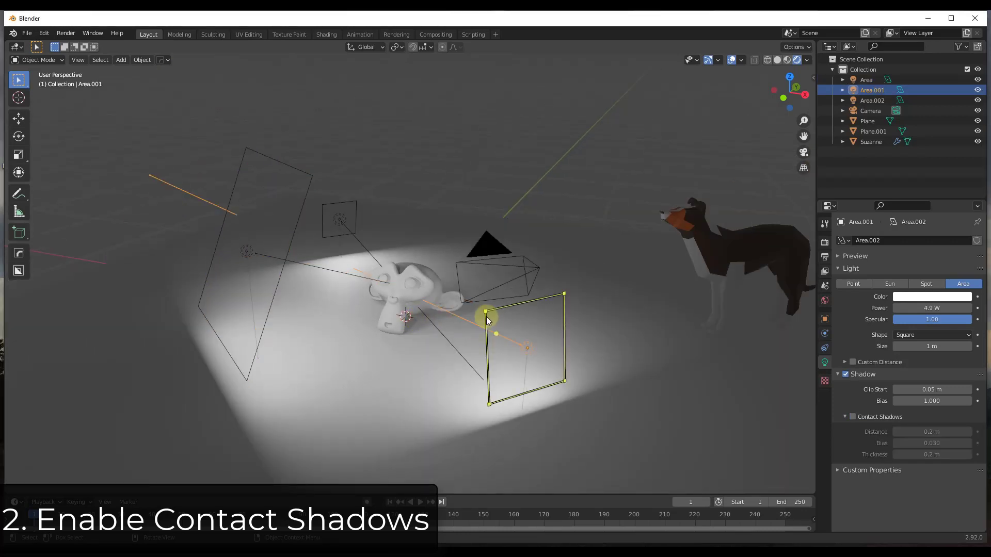
click(852, 416)
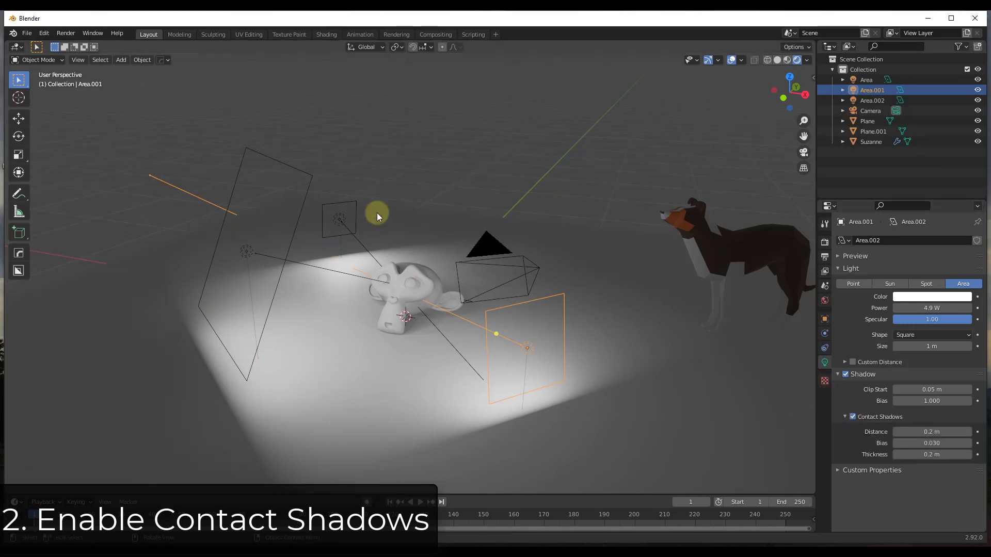
click(355, 213)
click(852, 415)
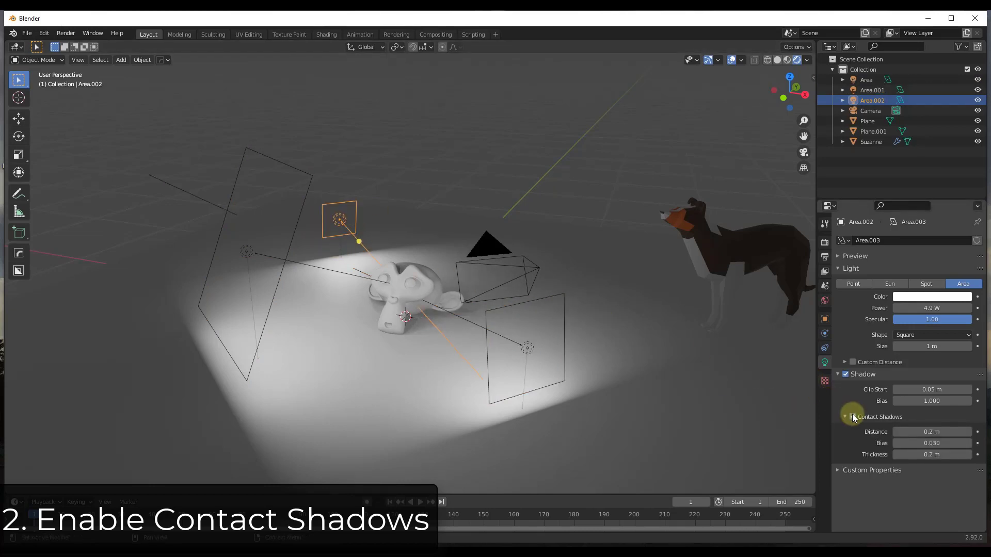
scroll(387, 303, up, 8)
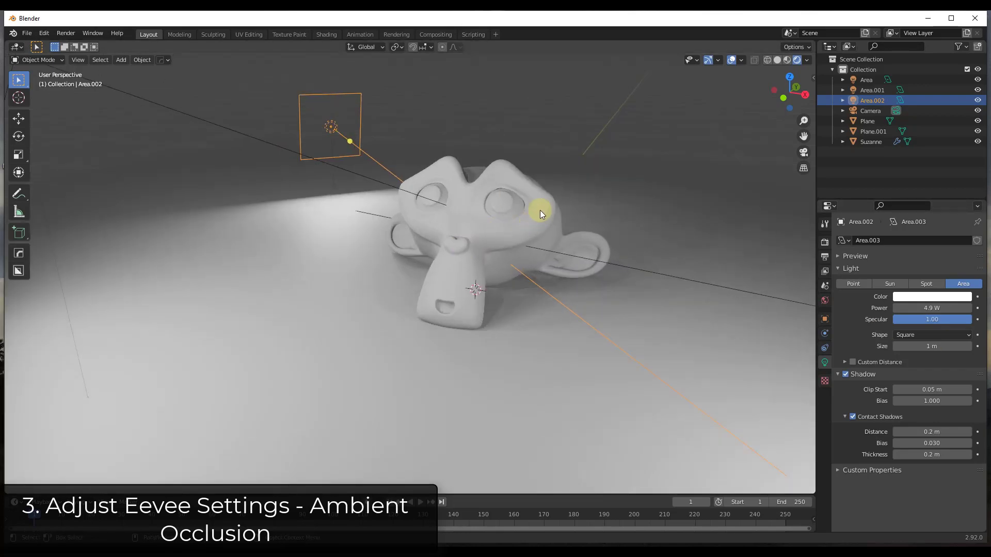
Step: Turn on Eevee ambient occlusion at 1.15 m distance and 1.00 factor, comparing it off once
shift+middle_drag(540, 209, 571, 214)
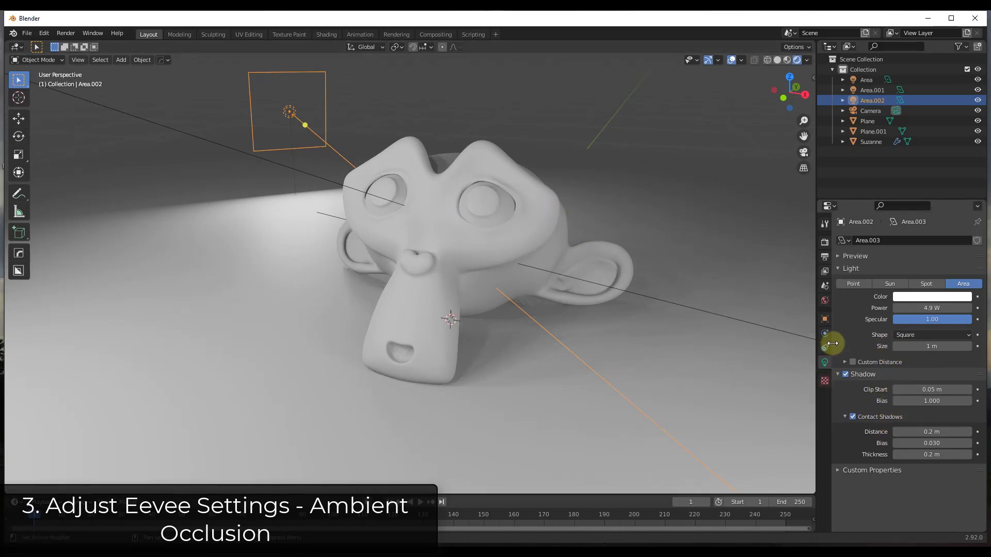
click(825, 243)
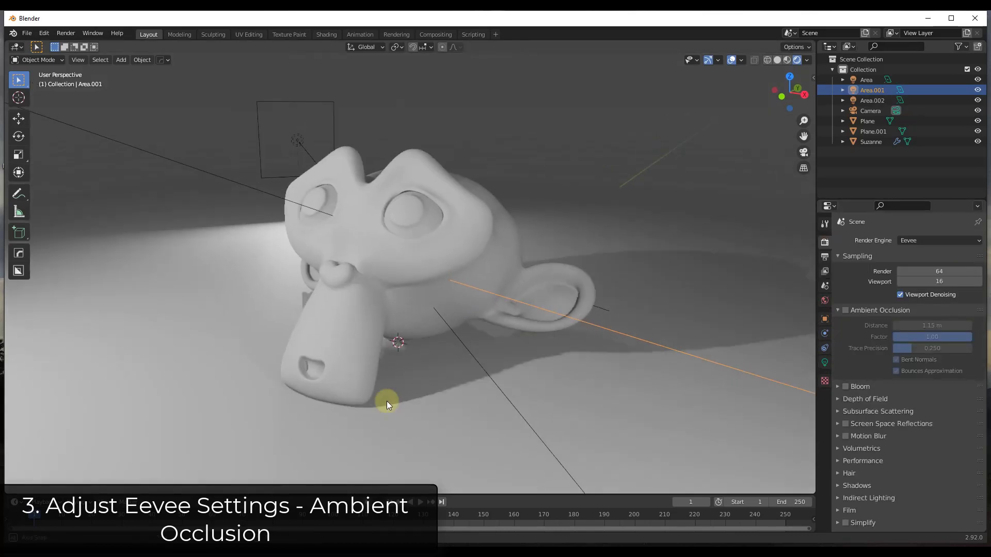
middle_drag(385, 383, 431, 355)
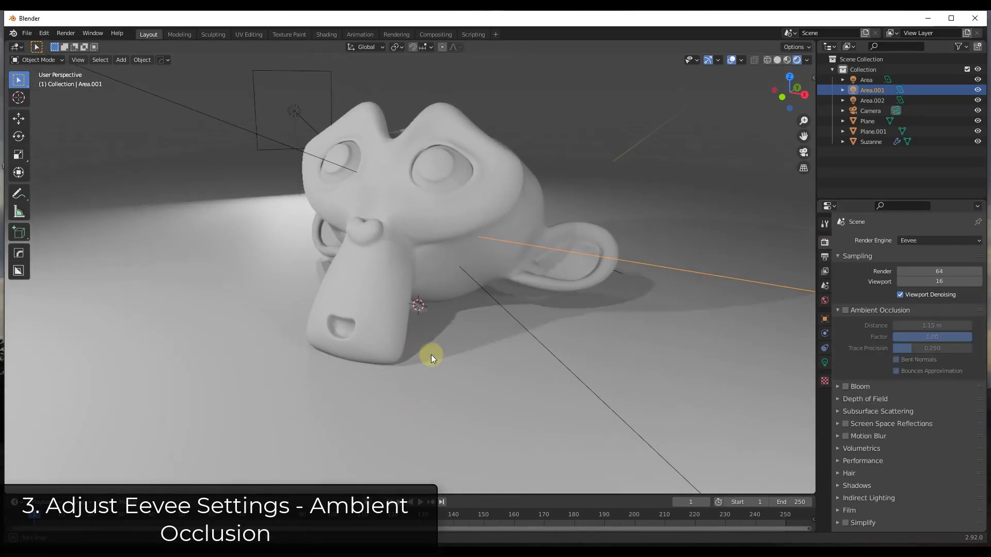
click(845, 310)
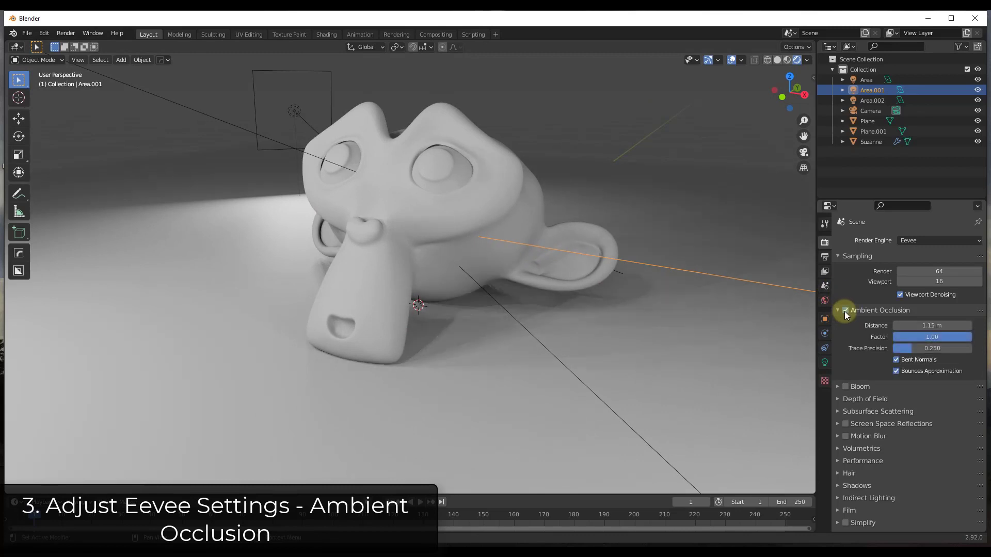
click(845, 310)
click(845, 310)
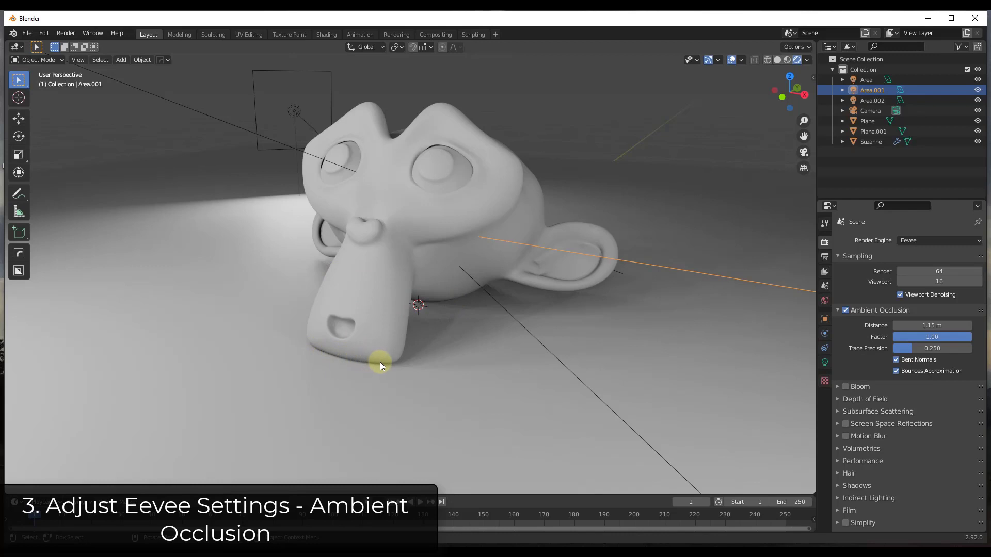
Step: Set the power of area lights Area.002 and Area.001 to 2.5 W each
click(295, 109)
click(824, 362)
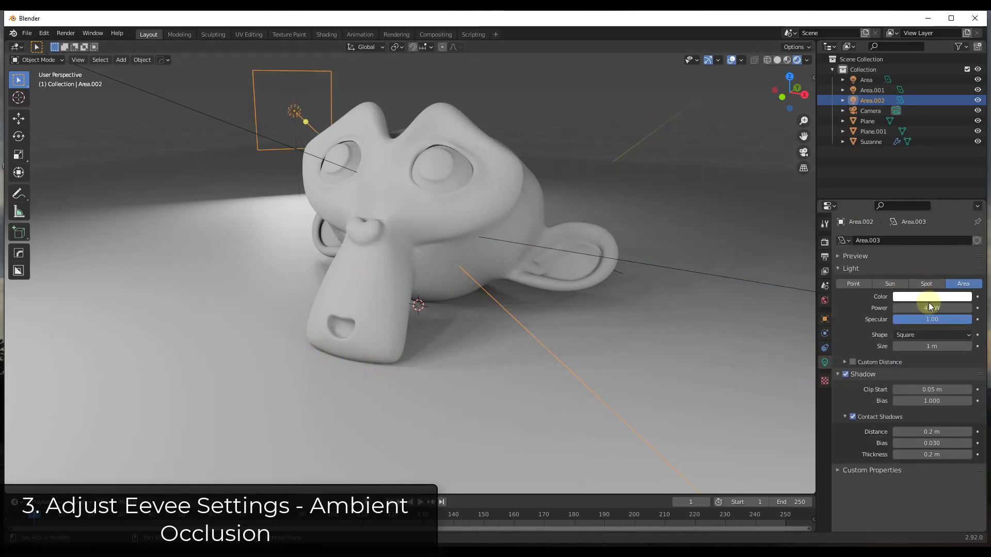
click(929, 308)
text(2.5)
key(Return)
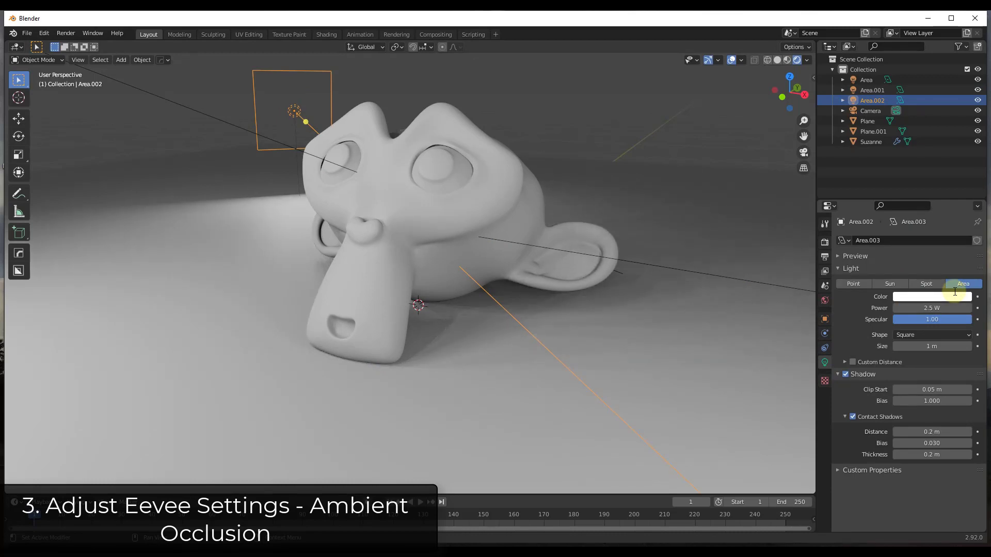
click(867, 90)
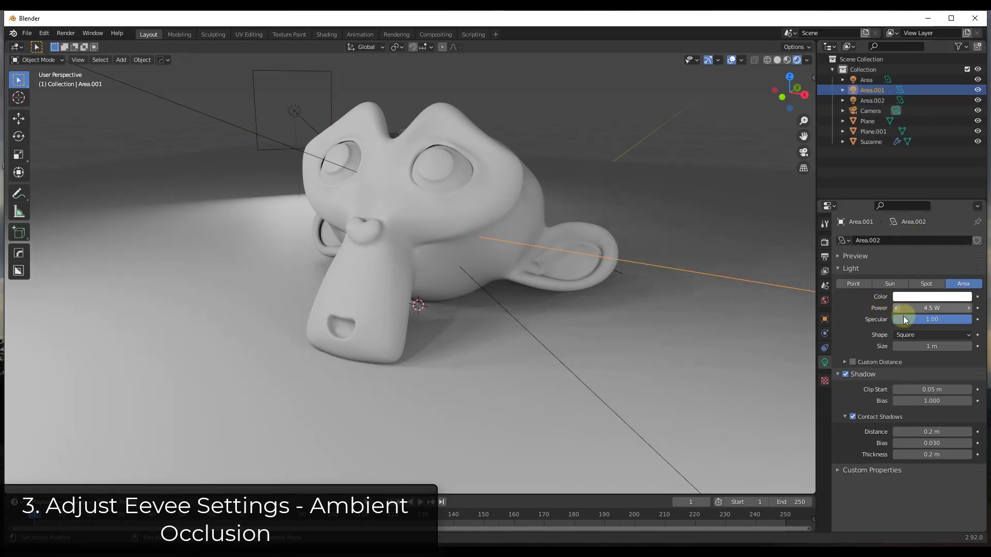
click(931, 308)
text(2.5)
key(Return)
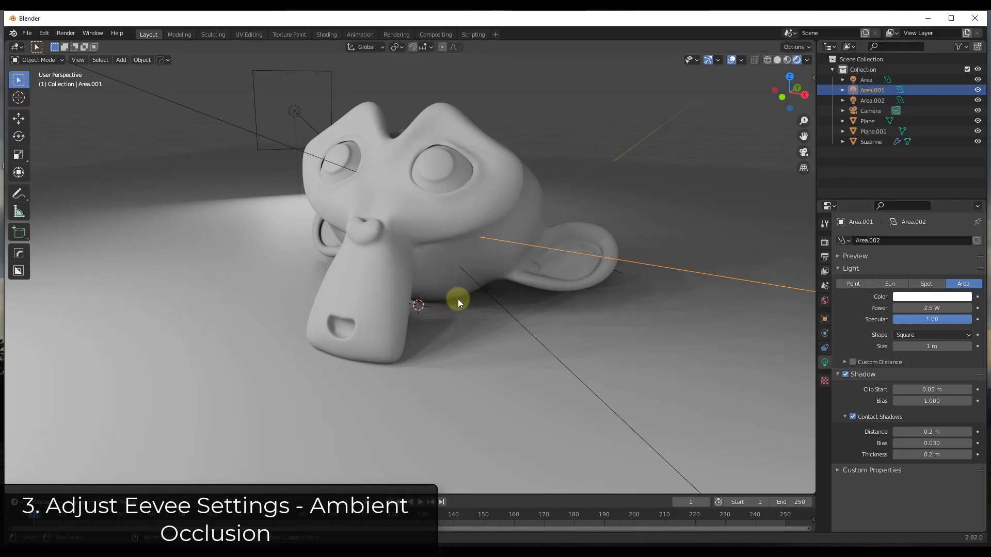
Step: Raise Eevee viewport sampling to 64, with ambient occlusion on, and inspect Suzanne's shading
click(824, 244)
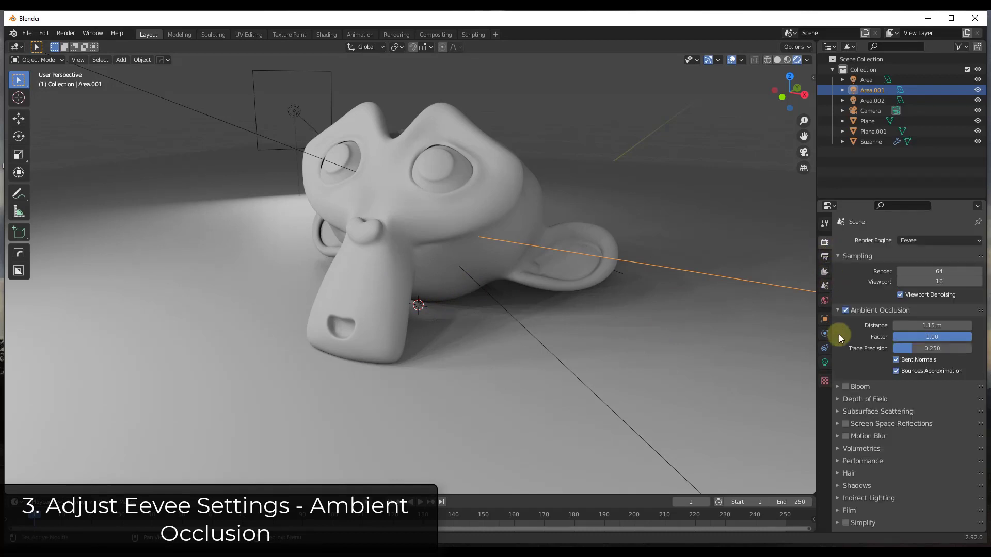
click(845, 310)
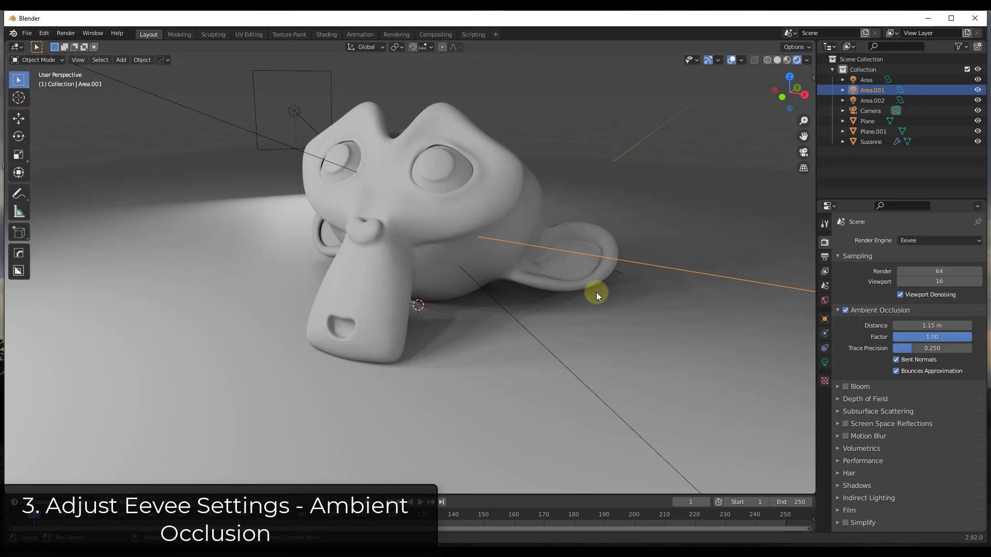
middle_drag(421, 211, 444, 242)
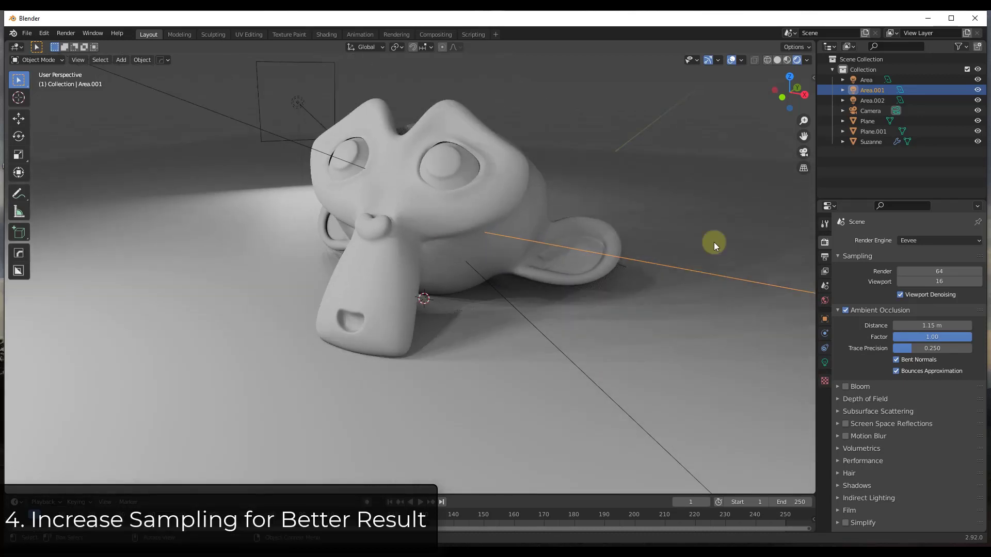
click(942, 283)
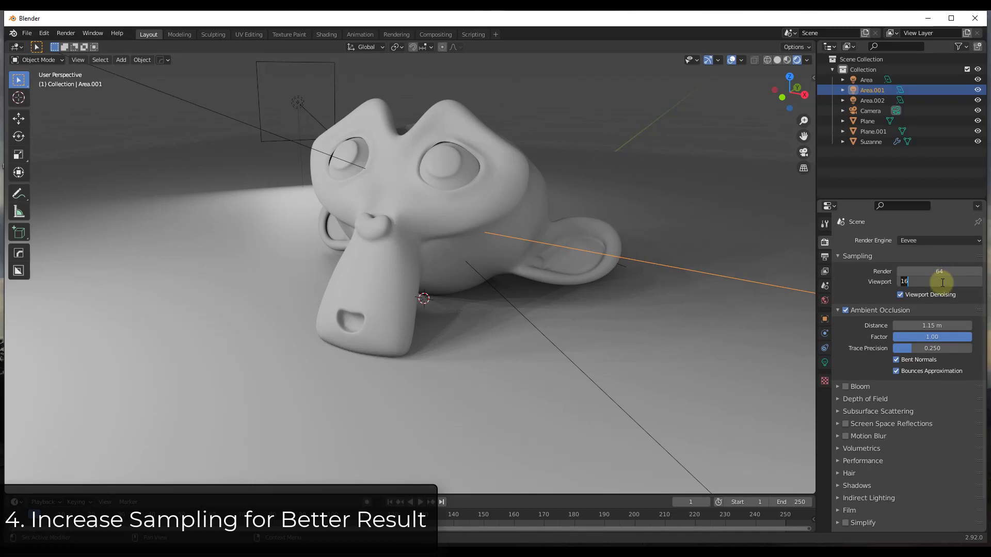
text(64)
key(Return)
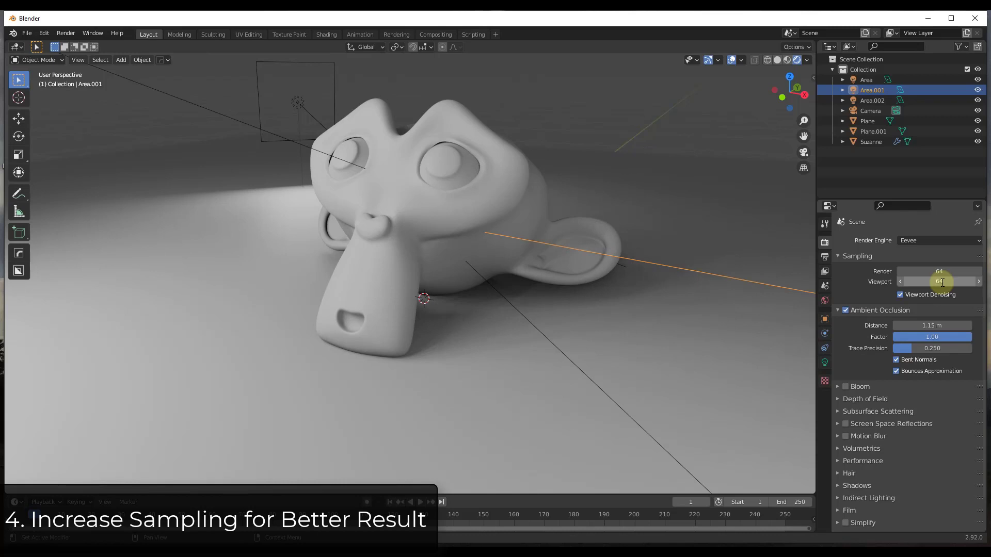
middle_drag(501, 328, 475, 281)
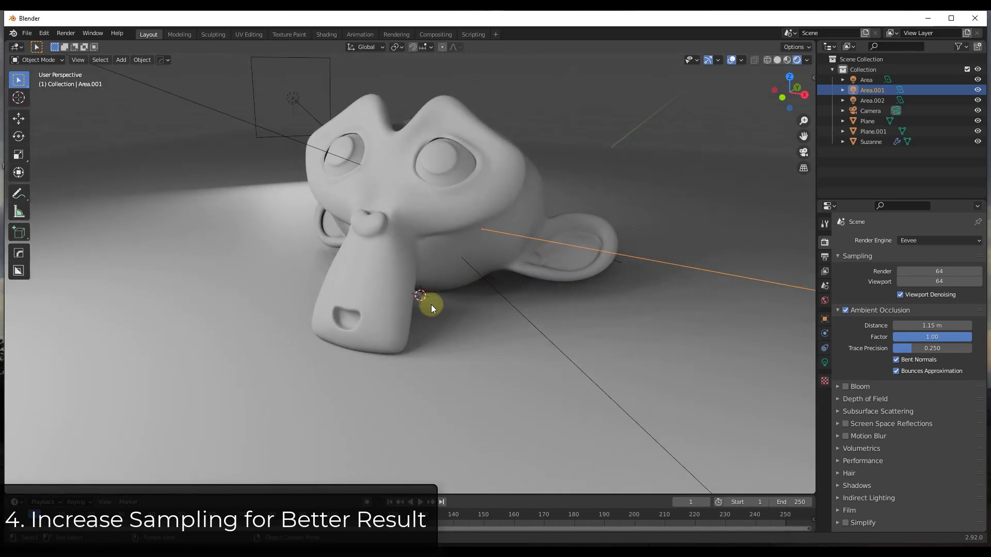
middle_drag(457, 309, 458, 310)
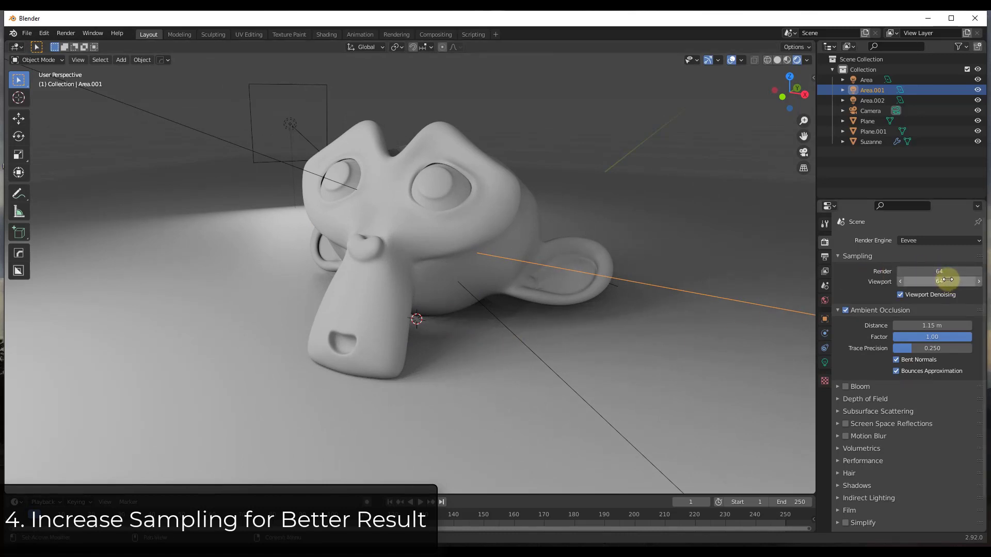
Step: Return viewport sampling to 16 and select Suzanne
click(946, 280)
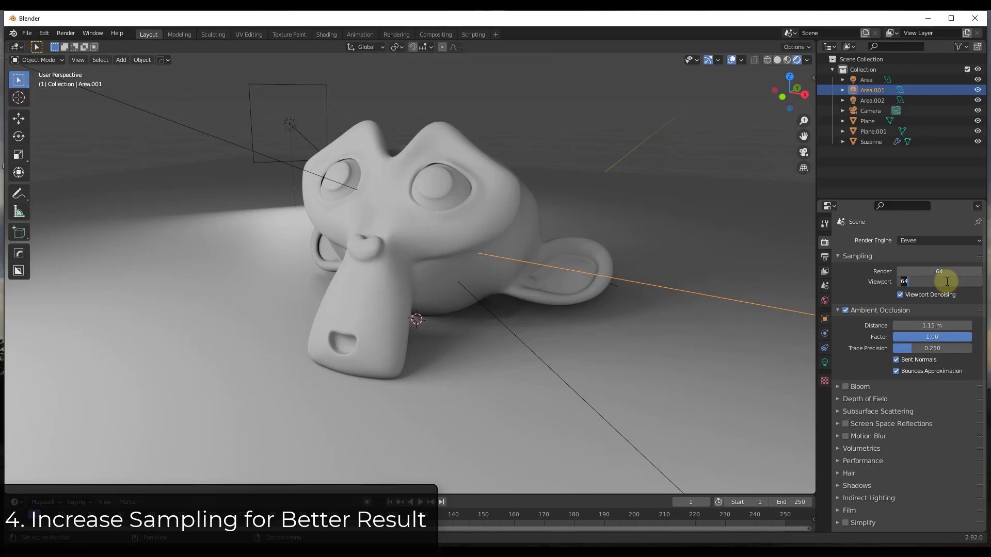
text(16)
key(Return)
scroll(947, 280, down, 2)
middle_drag(485, 258, 468, 246)
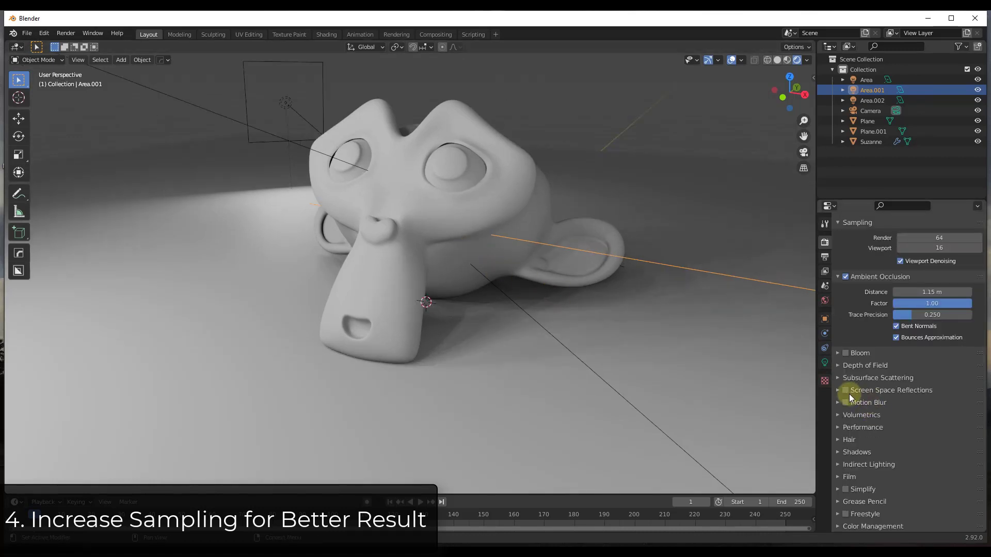
click(429, 197)
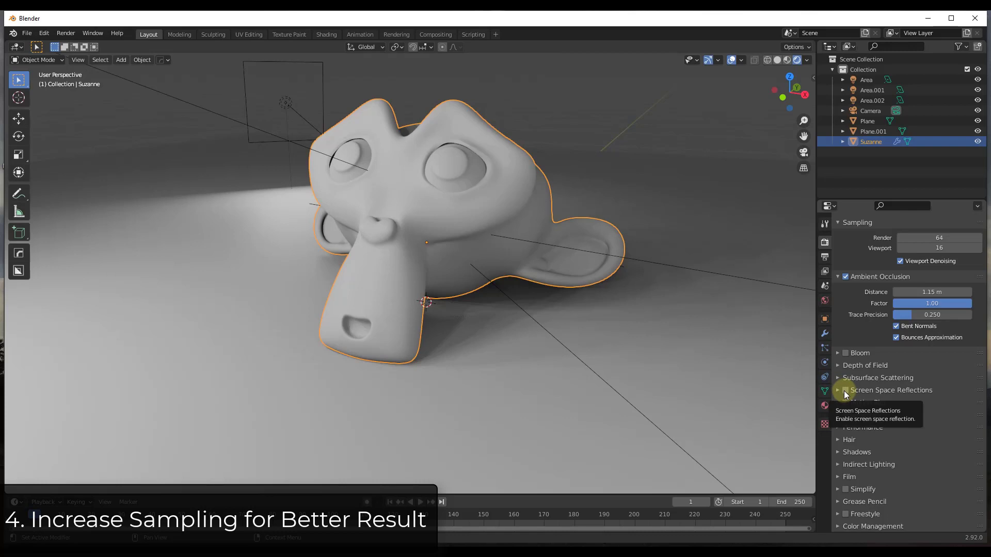
Step: Give Suzanne a new blue Principled BSDF material with specular 0.715 and roughness 0.167
click(825, 408)
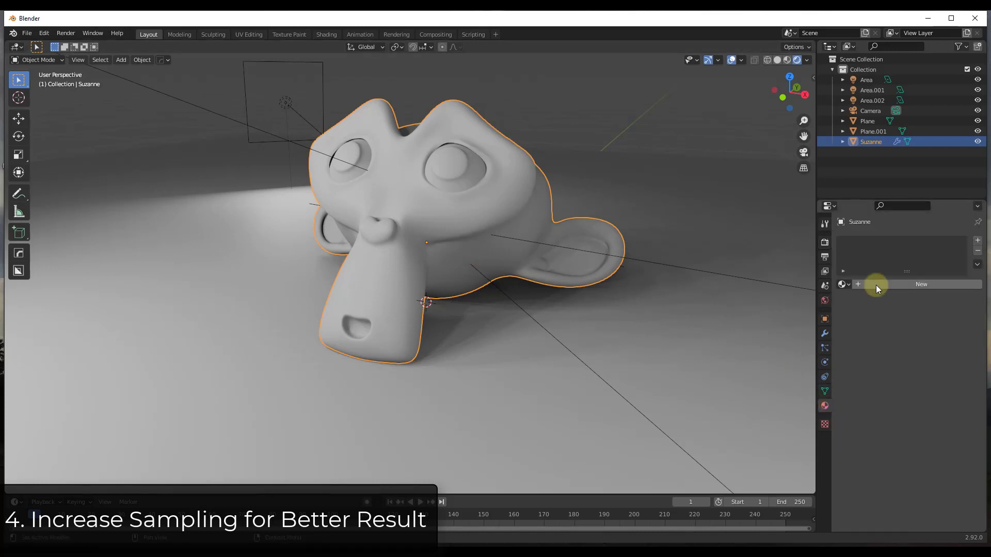
click(883, 284)
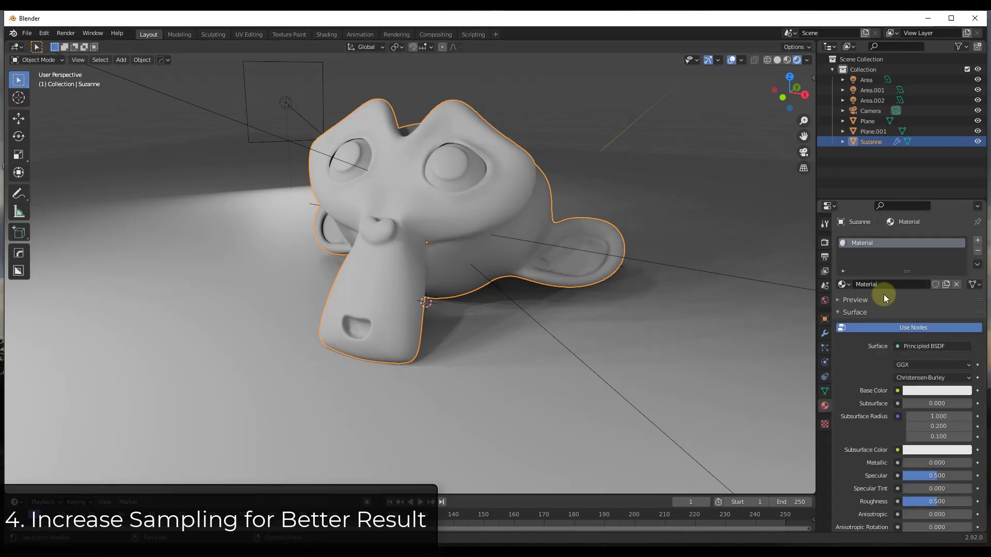
click(927, 392)
drag(924, 275, 945, 260)
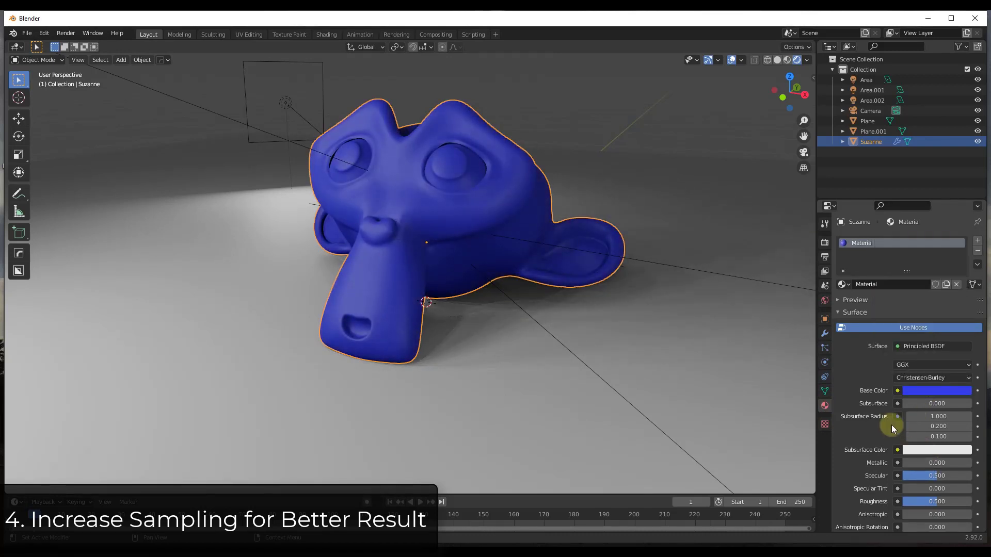
scroll(890, 425, down, 2)
mouse_move(937, 434)
mouse_down()
mouse_move(952, 434)
mouse_move(909, 460)
mouse_up()
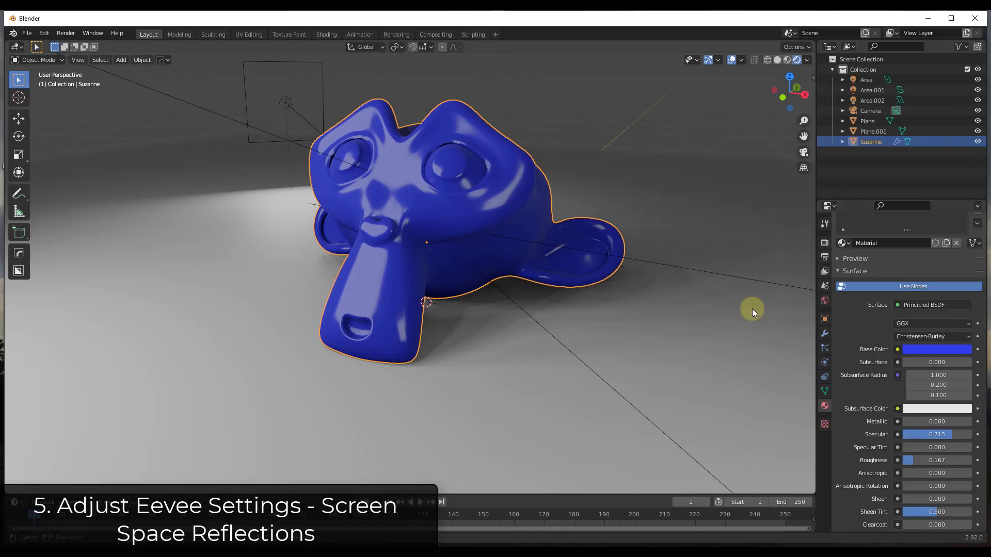
Step: Enable screen space reflections with Half Res Trace off, comparing on and off on Suzanne
click(824, 256)
click(824, 243)
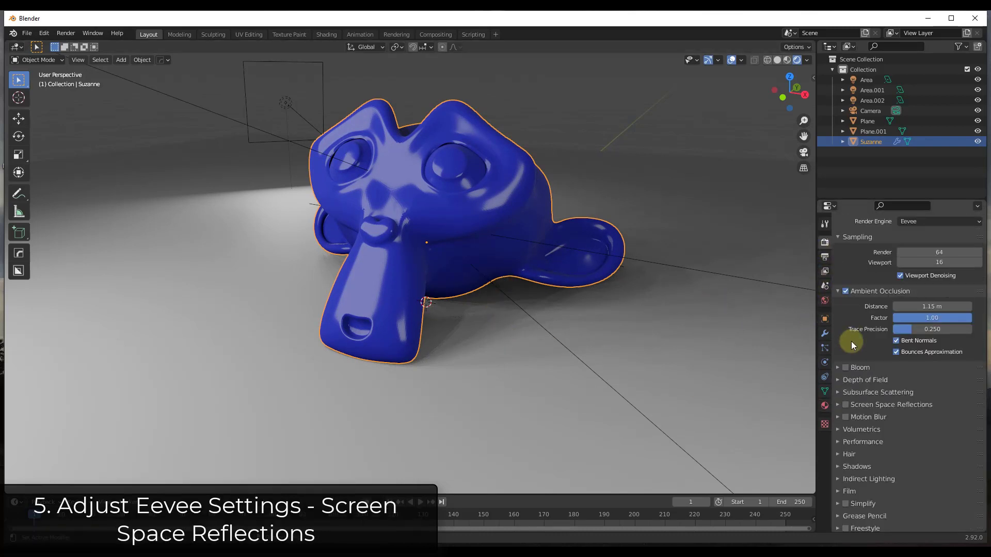
click(845, 405)
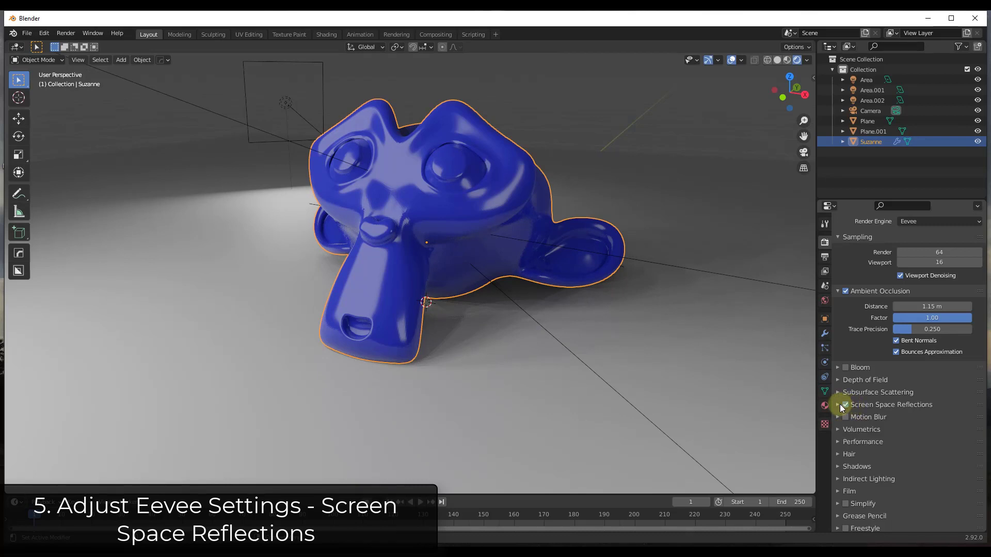
click(838, 406)
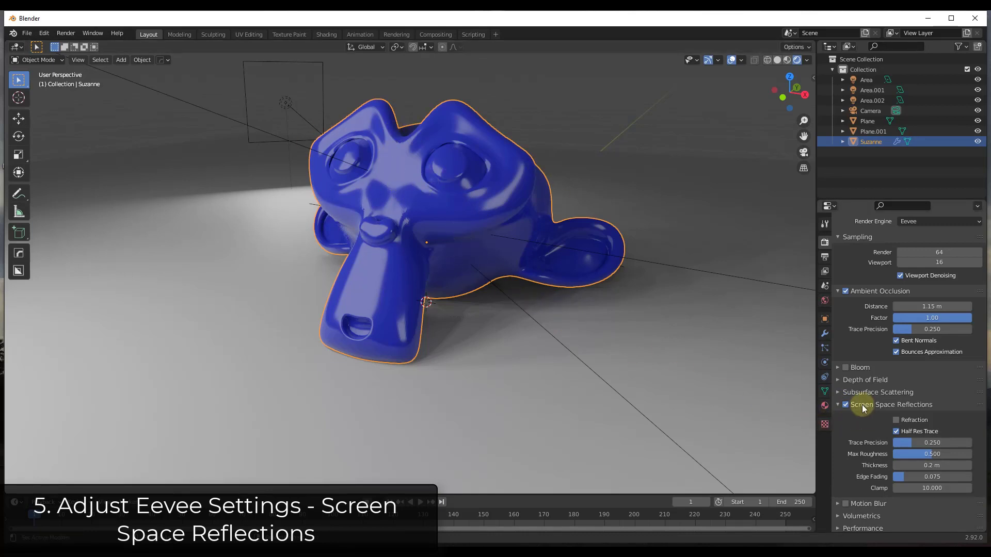
click(844, 404)
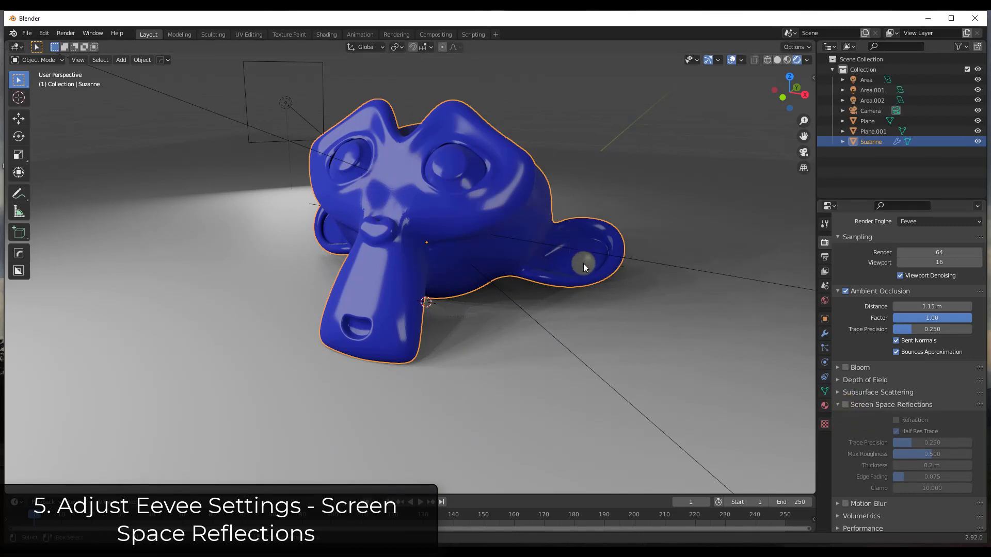
click(846, 404)
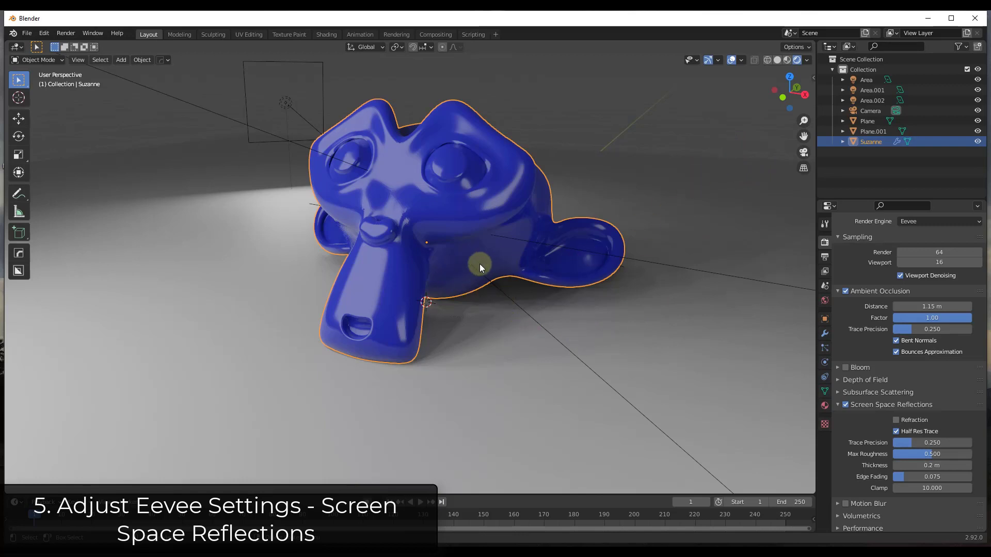
click(845, 405)
click(845, 405)
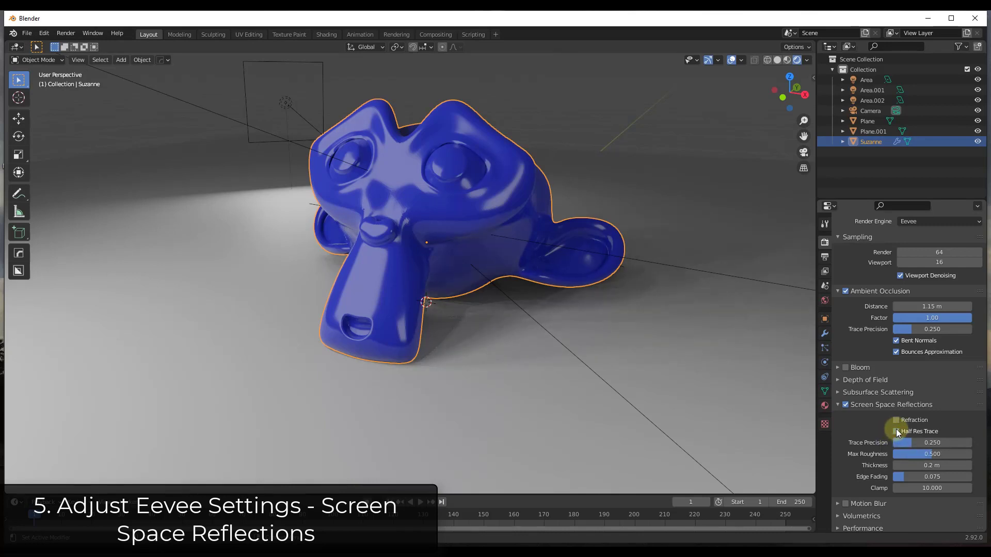
click(896, 431)
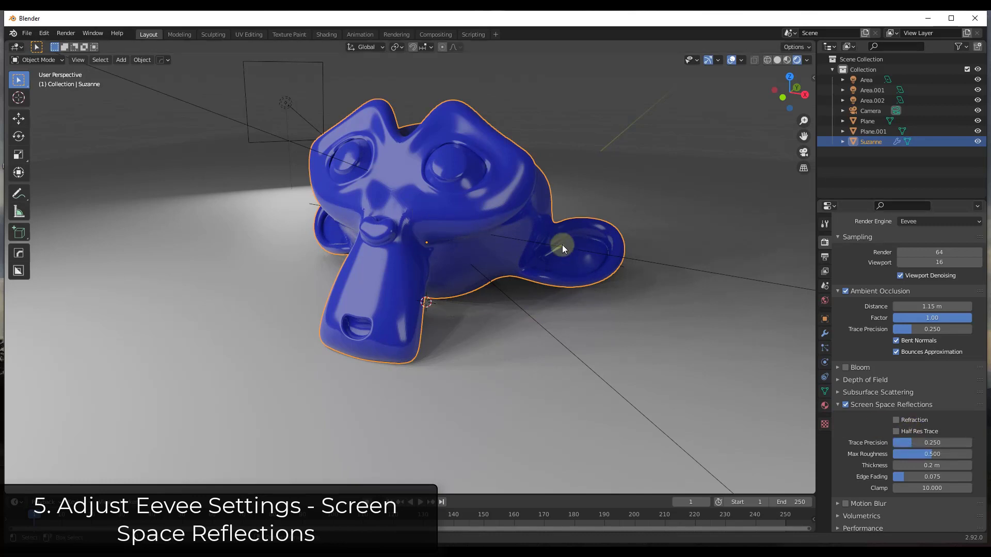
middle_drag(521, 285, 485, 275)
Step: Collapse Reflections, expand Shadows, and set the cube shadow size to 2048 px
click(877, 405)
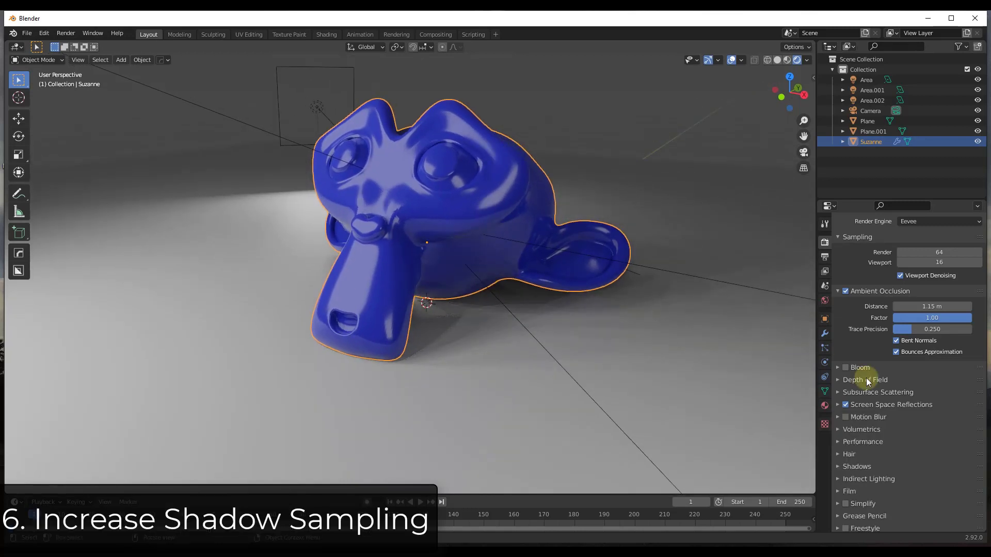
scroll(896, 411, down, 1)
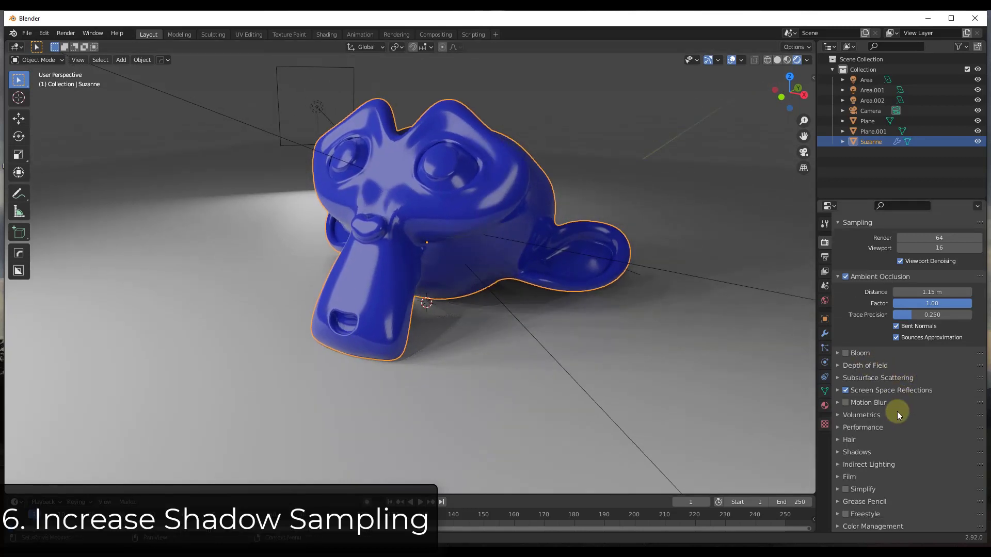
click(838, 452)
scroll(877, 418, down, 3)
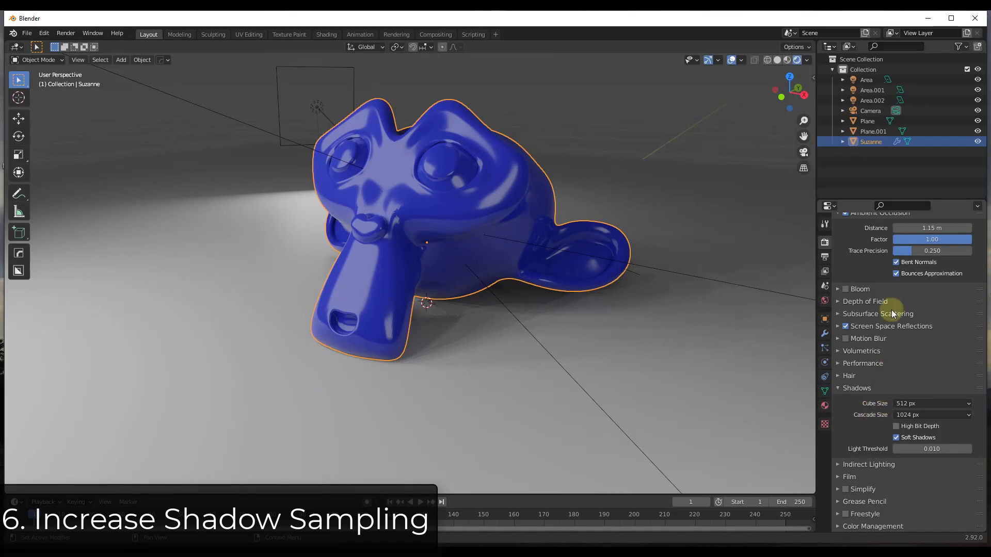
click(911, 403)
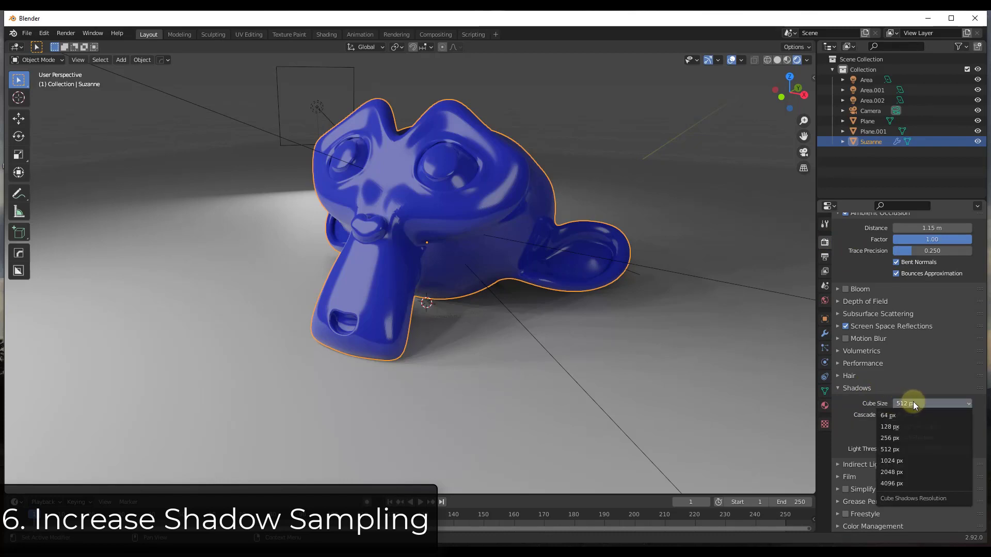
click(904, 472)
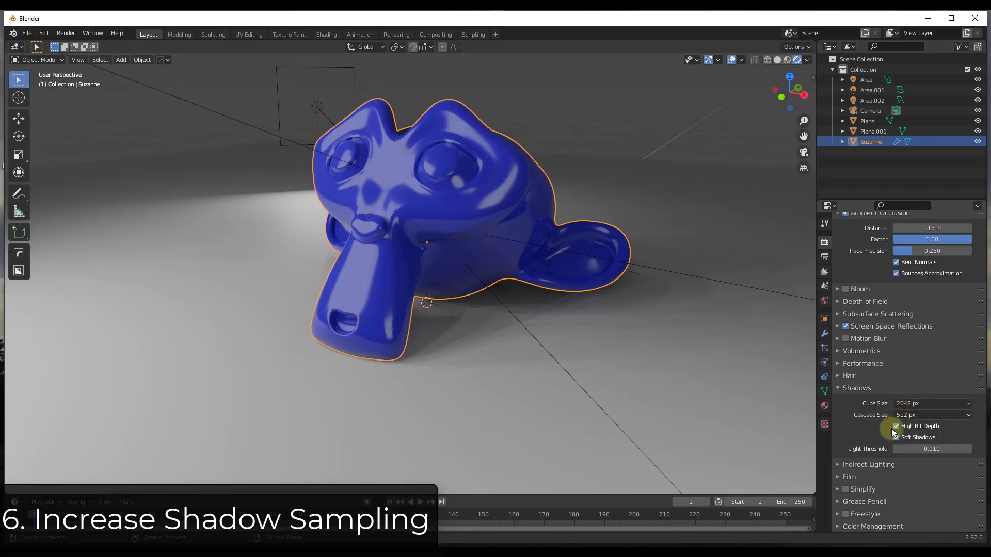
Step: Compare High Bit Depth and Soft Shadows off and on, leaving both enabled
click(905, 426)
click(896, 426)
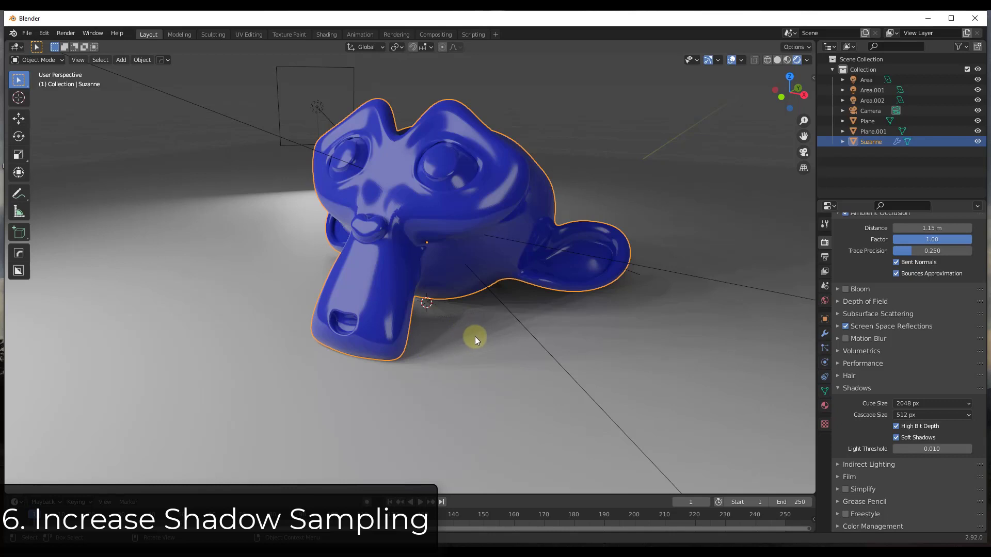
click(909, 438)
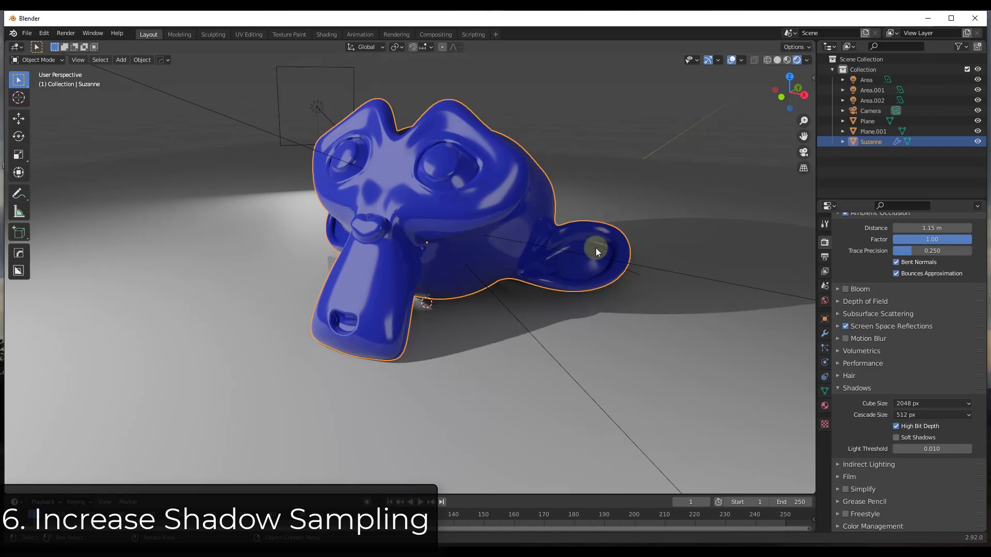
click(896, 437)
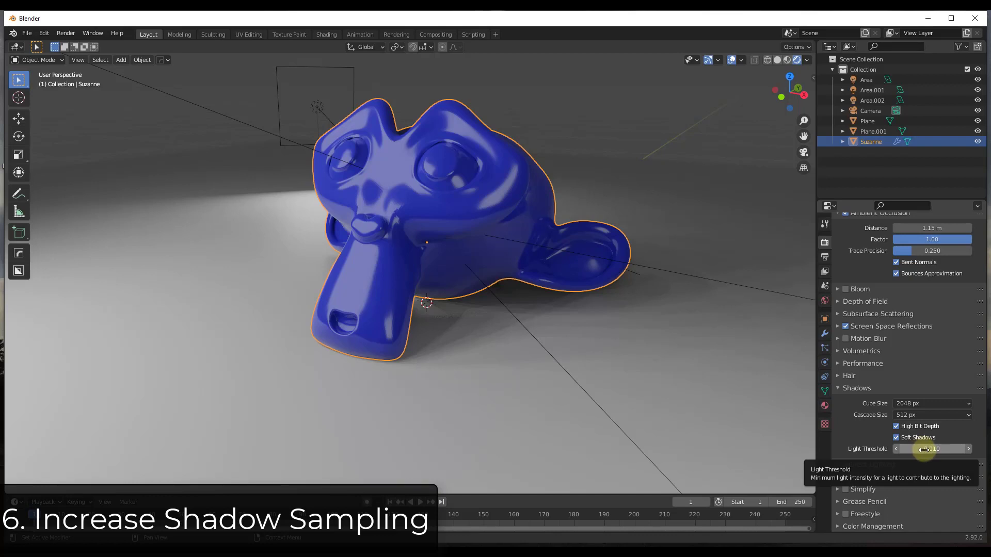
Step: Try lower light threshold values, then restore the threshold to 0.010
drag(923, 450, 896, 440)
click(896, 449)
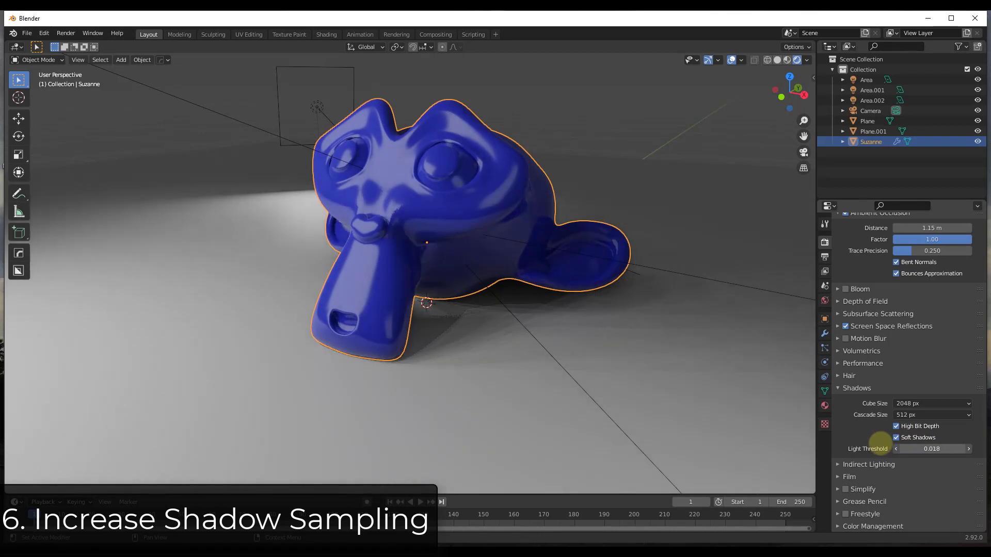
click(896, 449)
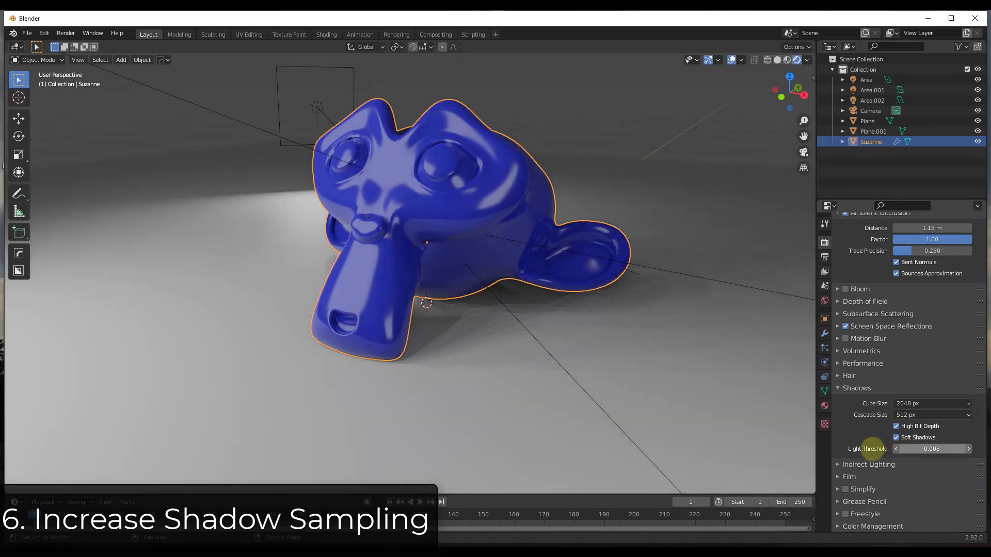
click(968, 448)
click(968, 448)
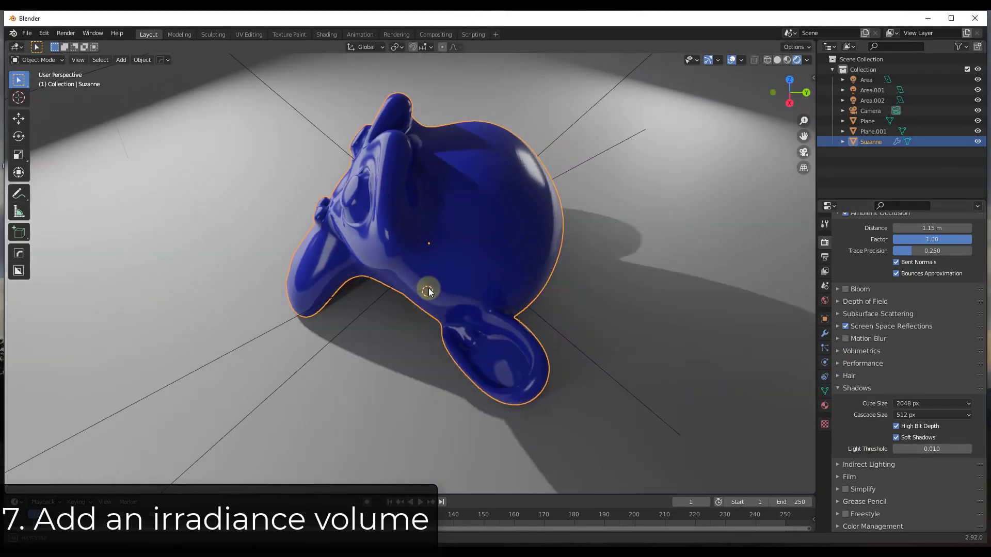
middle_drag(428, 292, 491, 248)
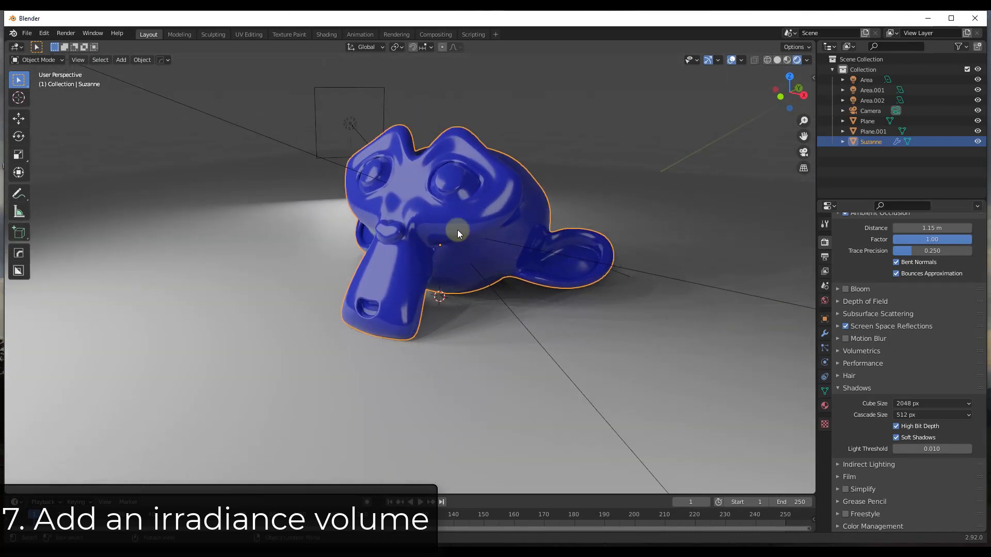
Step: Add an Irradiance Volume light probe to the scene
key(shift+a)
mouse_move(454, 256)
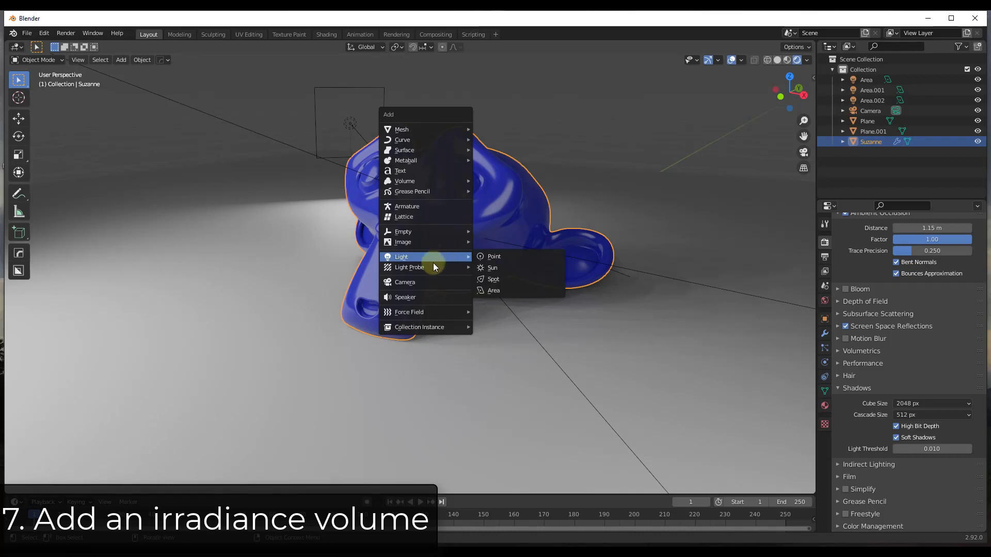
mouse_move(429, 267)
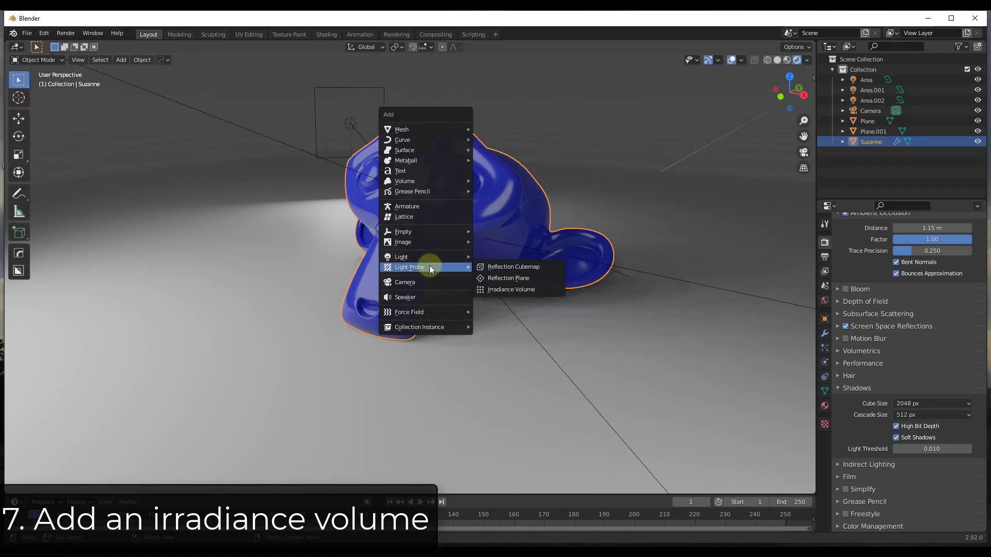
click(506, 289)
scroll(521, 261, down, 8)
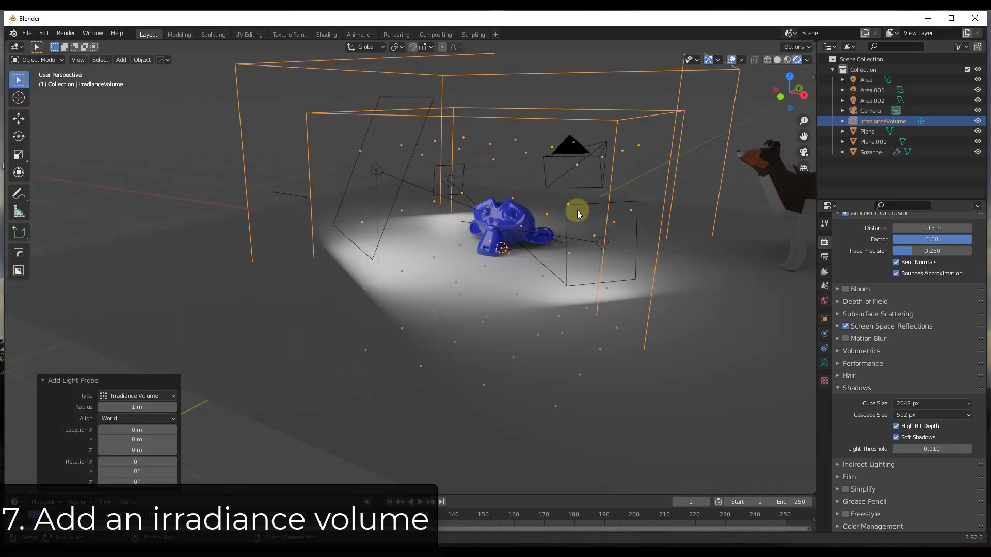
Step: Raise the irradiance volume 0.13248 m along Z and show its probe settings
key(g)
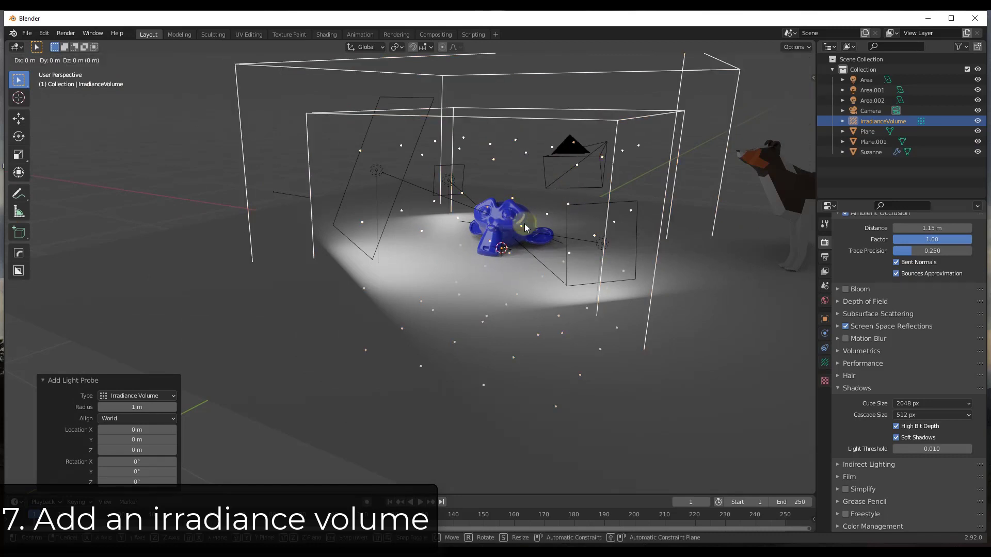
key(z)
click(528, 208)
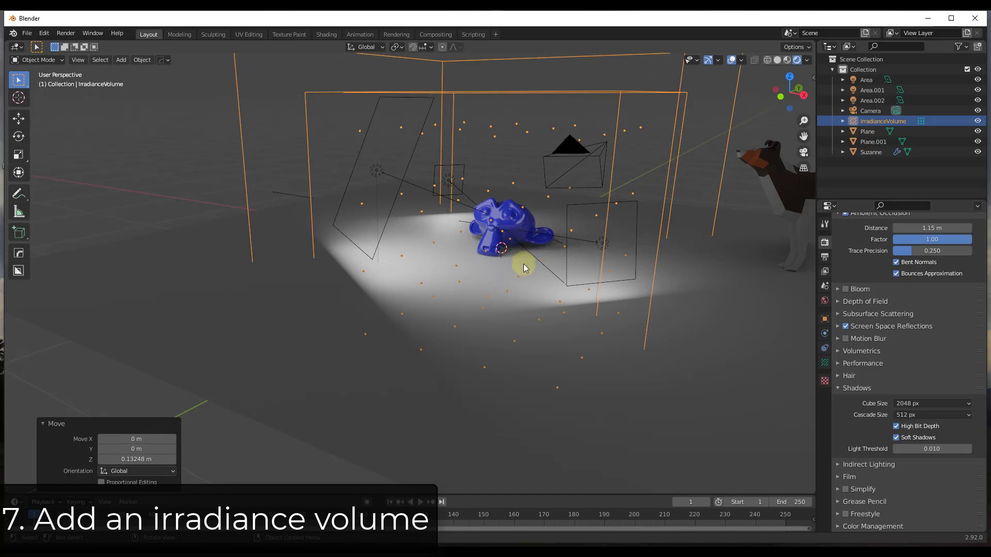
scroll(533, 249, up, 8)
scroll(510, 229, down, 5)
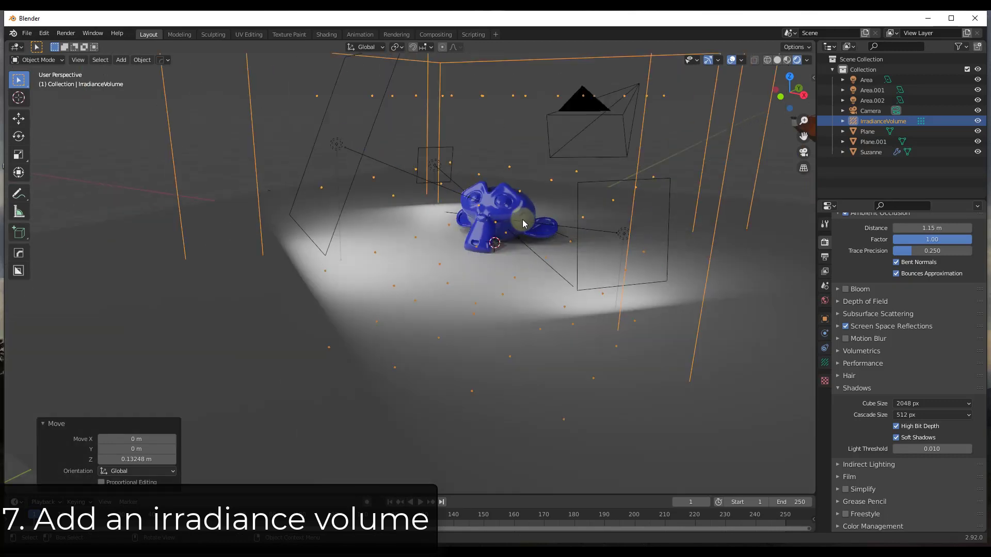
scroll(567, 243, down, 3)
click(824, 362)
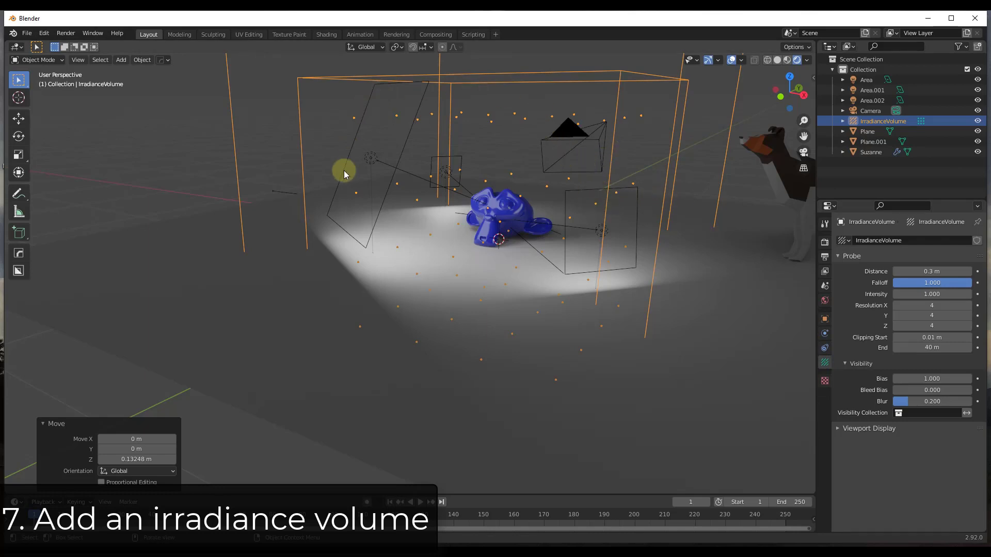
Step: Adjust the irradiance volume's falloff while viewing the whole volume
middle_drag(531, 181, 507, 229)
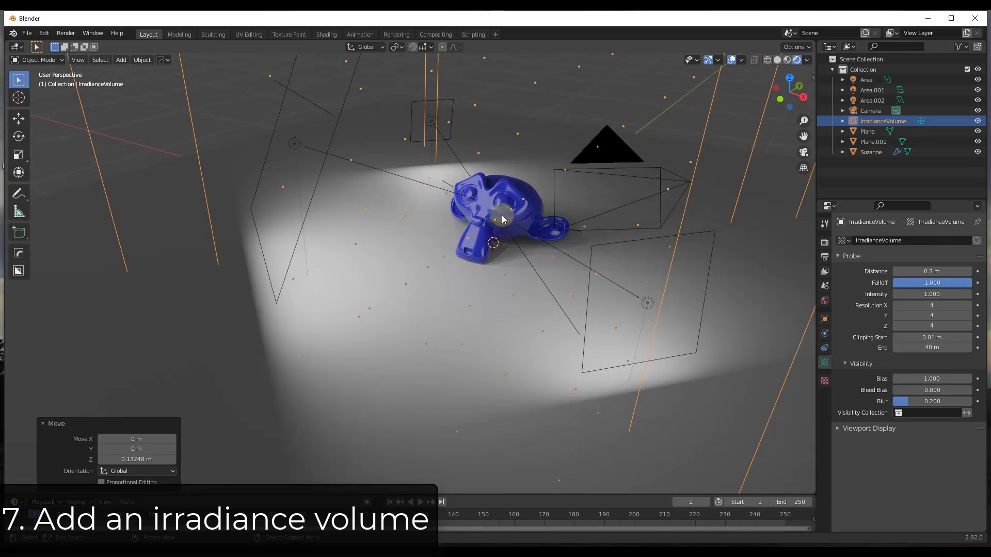
scroll(649, 257, down, 5)
middle_drag(646, 249, 663, 191)
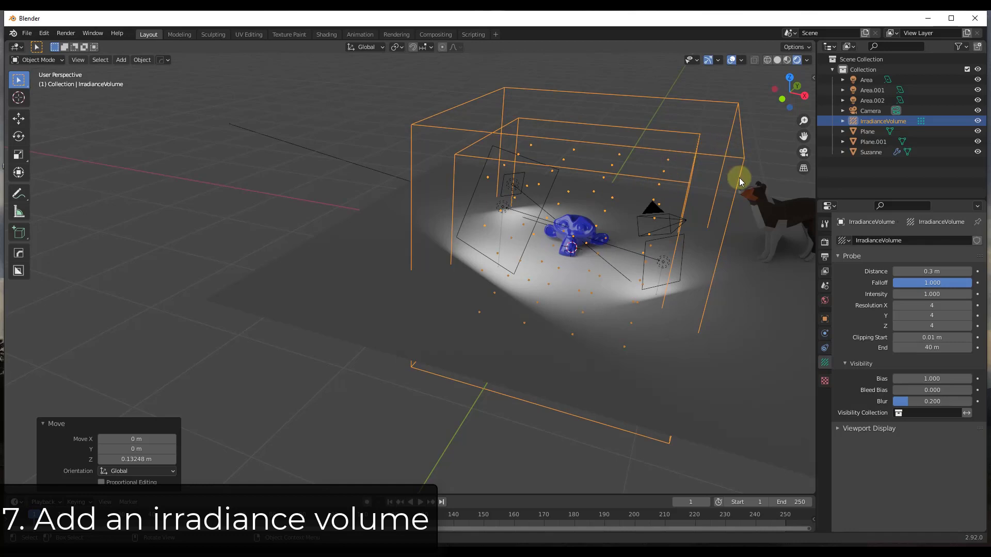
drag(936, 283, 961, 308)
Step: Render the final image from the camera view and compare it with Render1.png
key(KP_0)
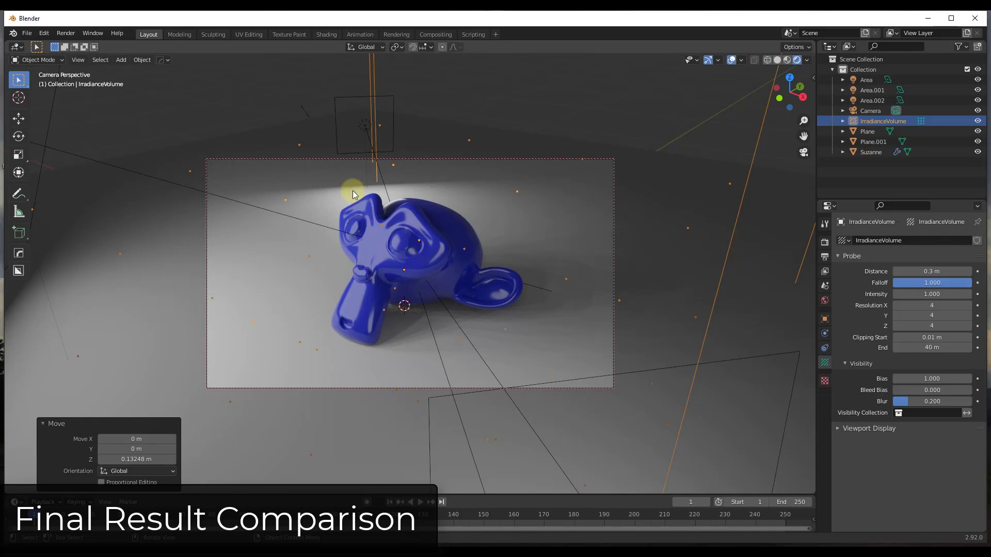
click(65, 33)
click(78, 49)
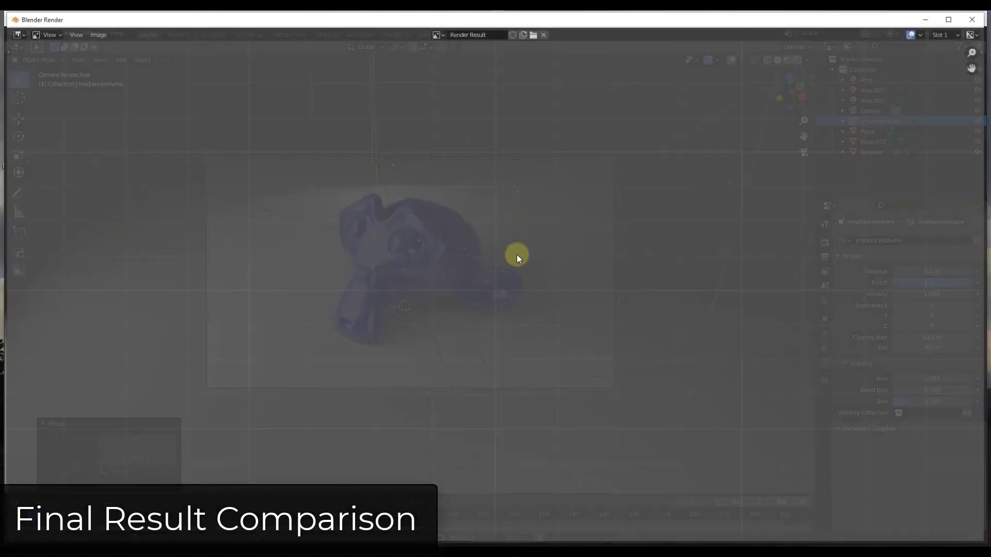
key(alt+Tab)
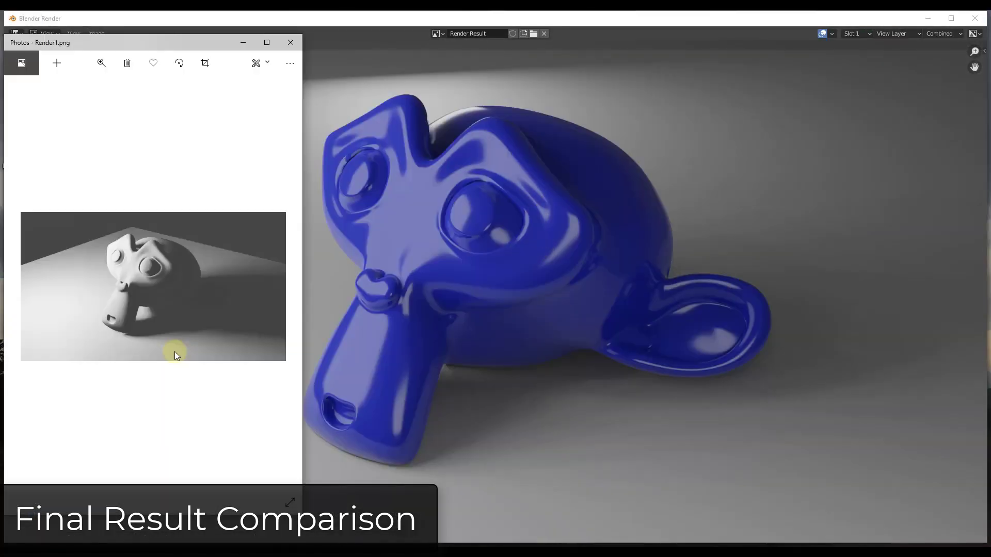